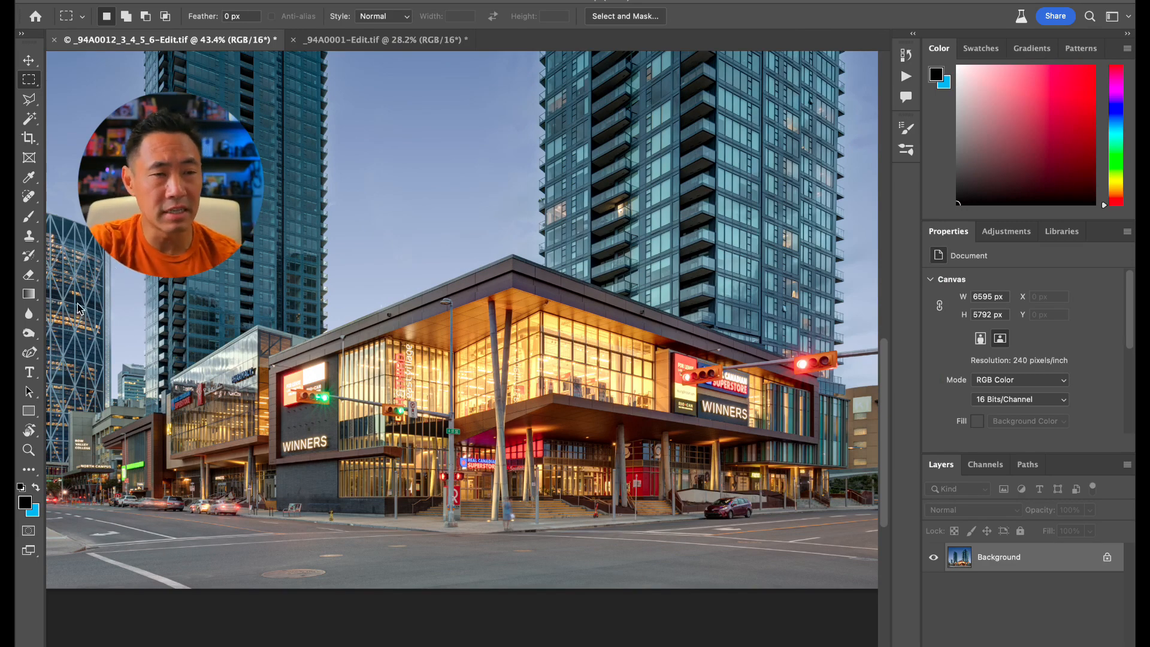
Step: Select a rectangular strip of sidewalk and road below the left WINNERS sign and run Generative Fill with the prompt "Add blurry walking people"
{"action": "left_click", "coordinate": [30, 81]}
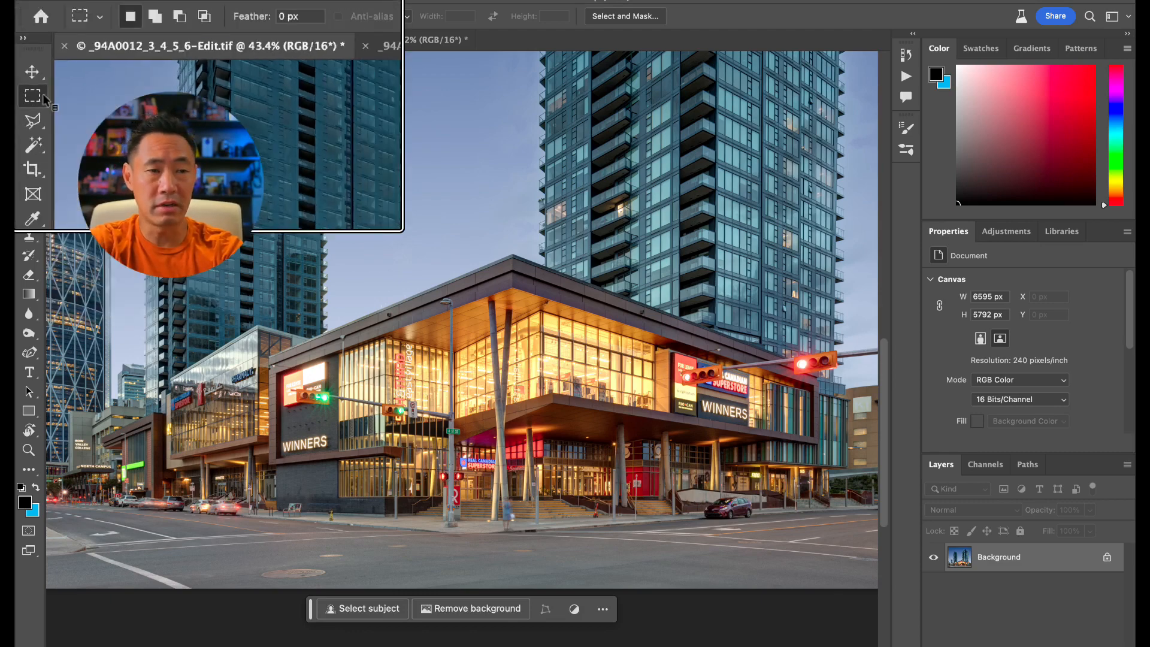
{"action": "left_click_drag", "start_coordinate": [285, 489], "coordinate": [412, 536]}
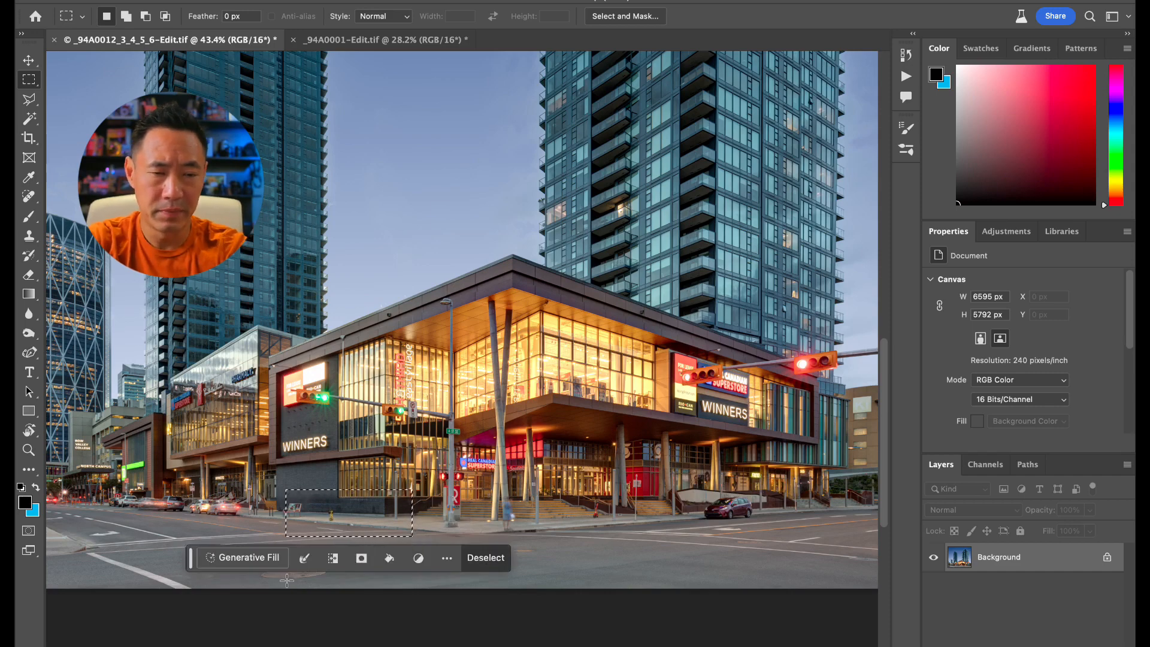
{"action": "left_click", "coordinate": [242, 558]}
{"action": "type", "text": "Add"}
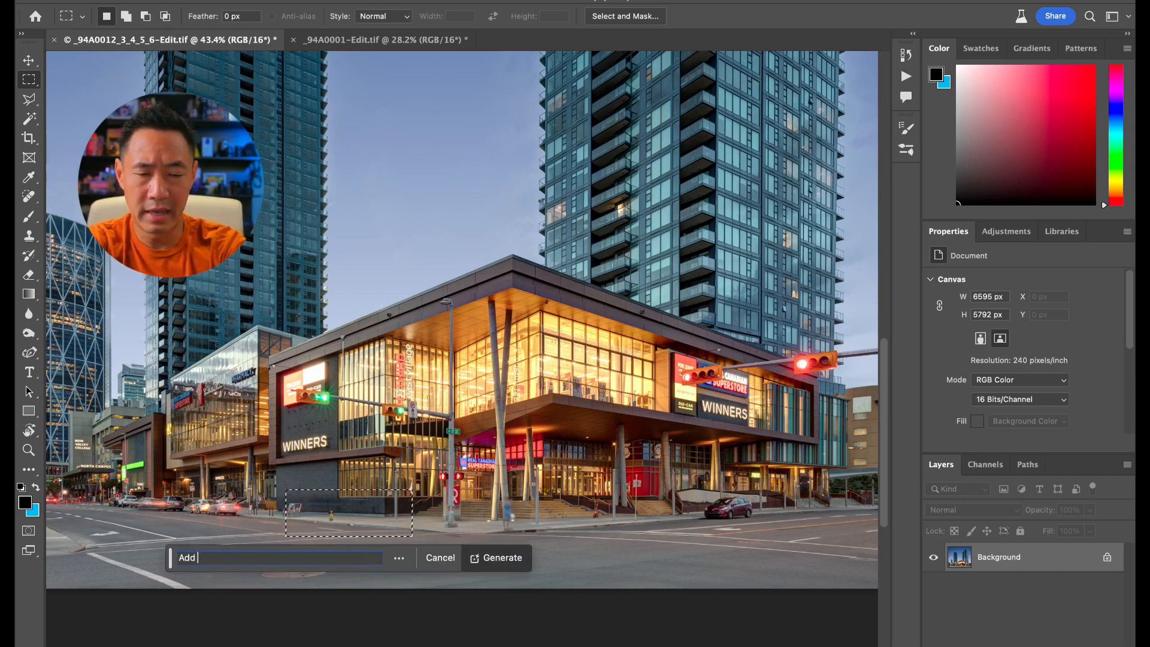
{"action": "type", "text": " blurry walking people"}
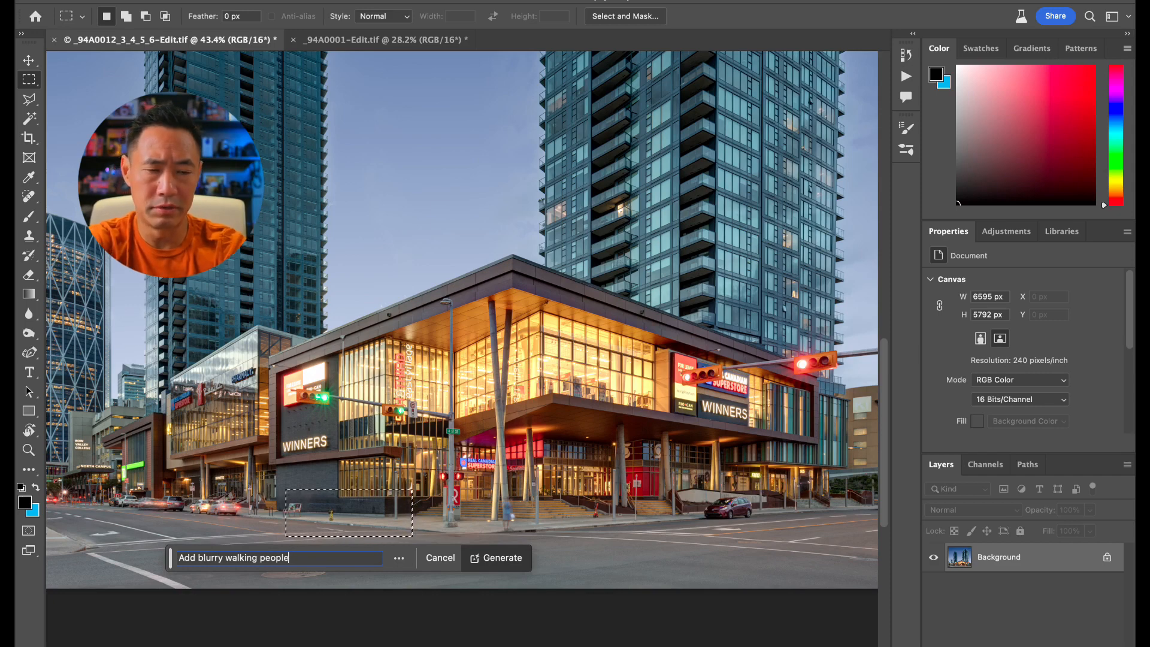
{"action": "key", "text": "Return"}
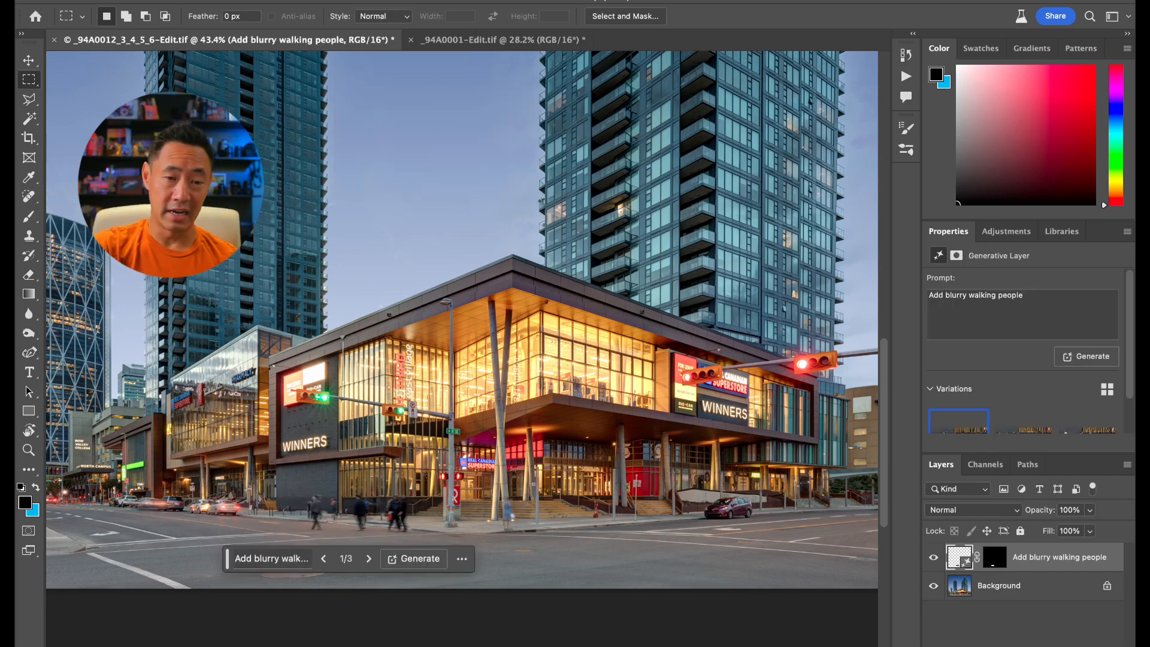
Step: Examine the generated walking people up close and compare them with the surrounding street and cars
{"action": "key", "text": "super+plus"}
{"action": "key", "text": "super+plus"}
{"action": "key", "text": "super+plus"}
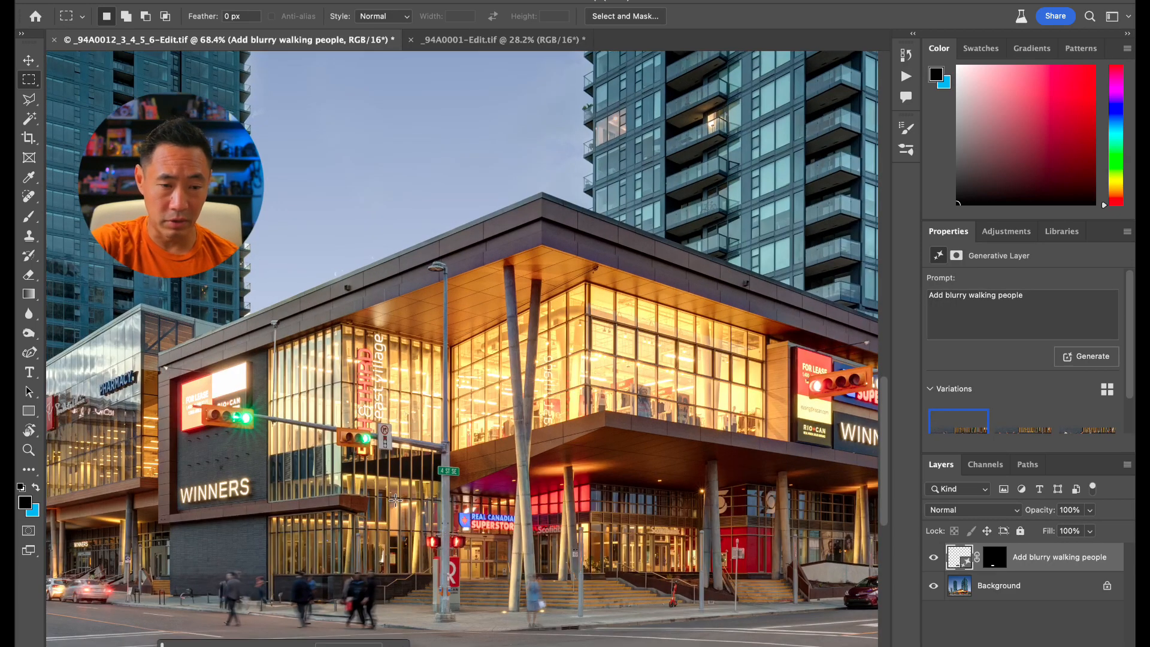
{"action": "scroll", "coordinate": [247, 590], "scroll_direction": "up", "scroll_amount": 5}
{"action": "scroll", "coordinate": [247, 590], "scroll_direction": "down", "scroll_amount": 5}
{"action": "scroll", "coordinate": [246, 590], "scroll_direction": "left", "scroll_amount": 6}
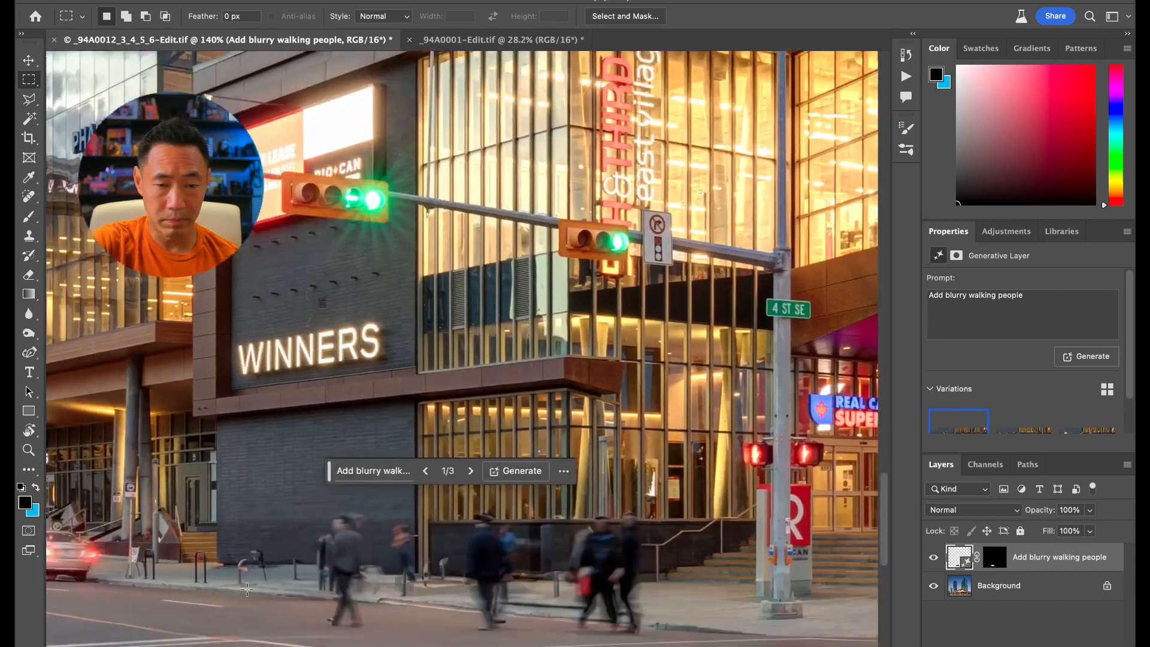
{"action": "scroll", "coordinate": [247, 590], "scroll_direction": "down", "scroll_amount": 2}
{"action": "scroll", "coordinate": [475, 602], "scroll_direction": "up", "scroll_amount": 2}
{"action": "scroll", "coordinate": [475, 602], "scroll_direction": "down", "scroll_amount": 4}
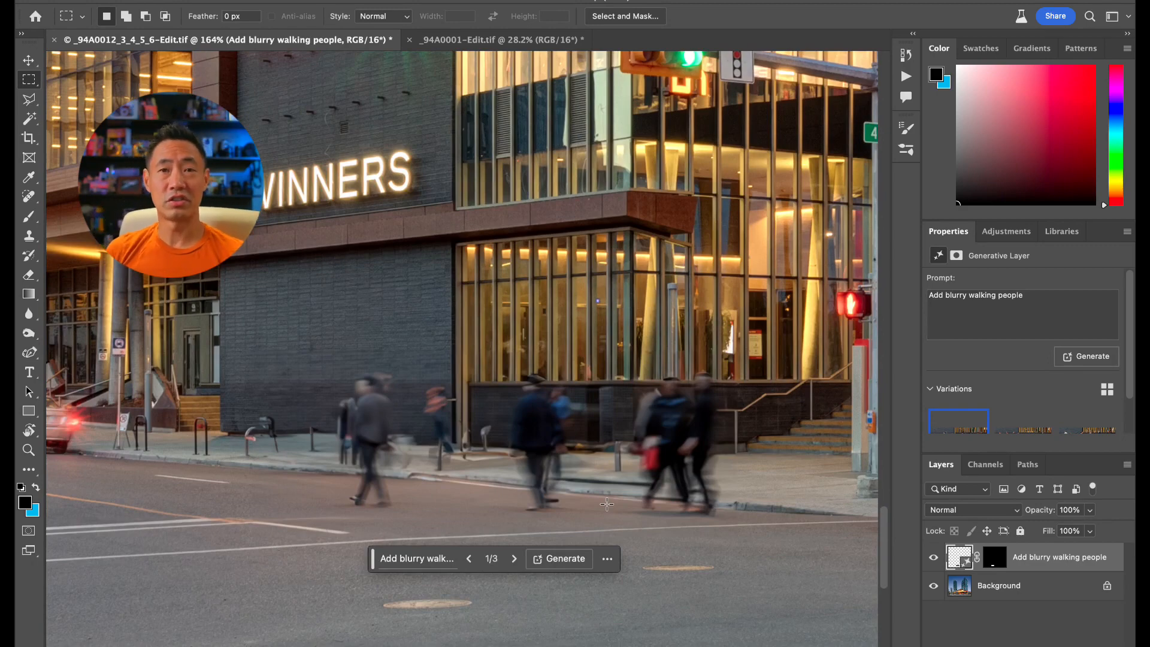
{"action": "scroll", "coordinate": [461, 521], "scroll_direction": "left", "scroll_amount": 5}
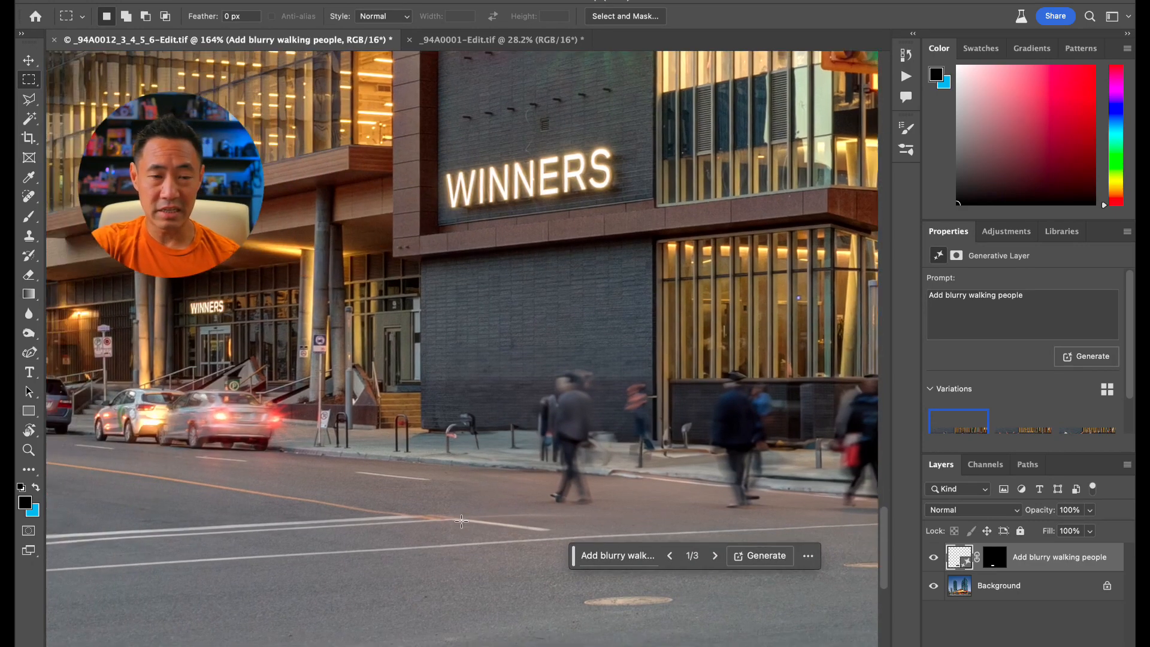
{"action": "scroll", "coordinate": [461, 521], "scroll_direction": "down", "scroll_amount": 3}
{"action": "scroll", "coordinate": [591, 472], "scroll_direction": "down", "scroll_amount": 2}
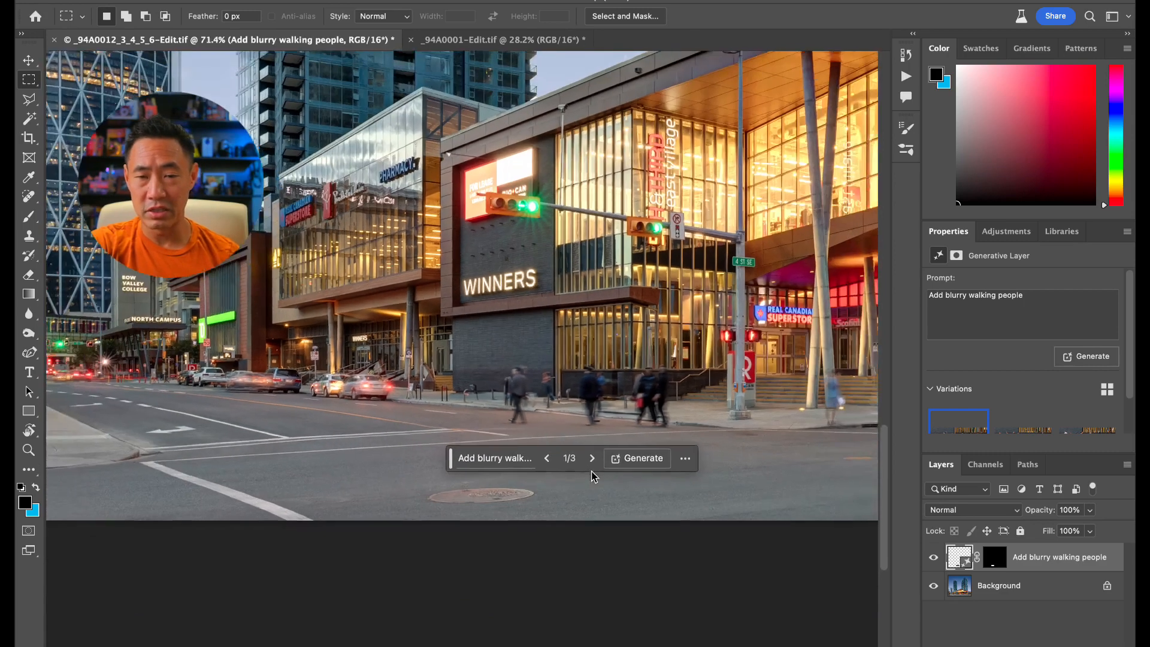
Step: Hide the "Add blurry walking people" layer and run Generative Fill with "Add blurry people" on a rectangular selection of sidewalk at the building corner
{"action": "left_click", "coordinate": [933, 557]}
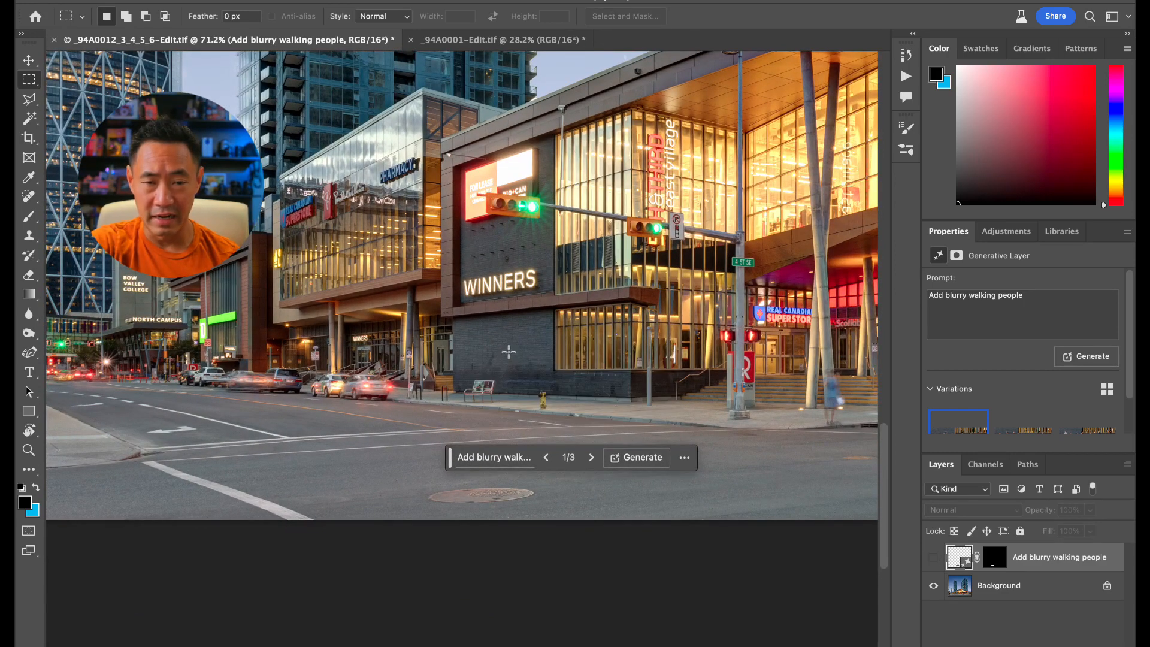
{"action": "left_click_drag", "start_coordinate": [509, 351], "coordinate": [677, 413]}
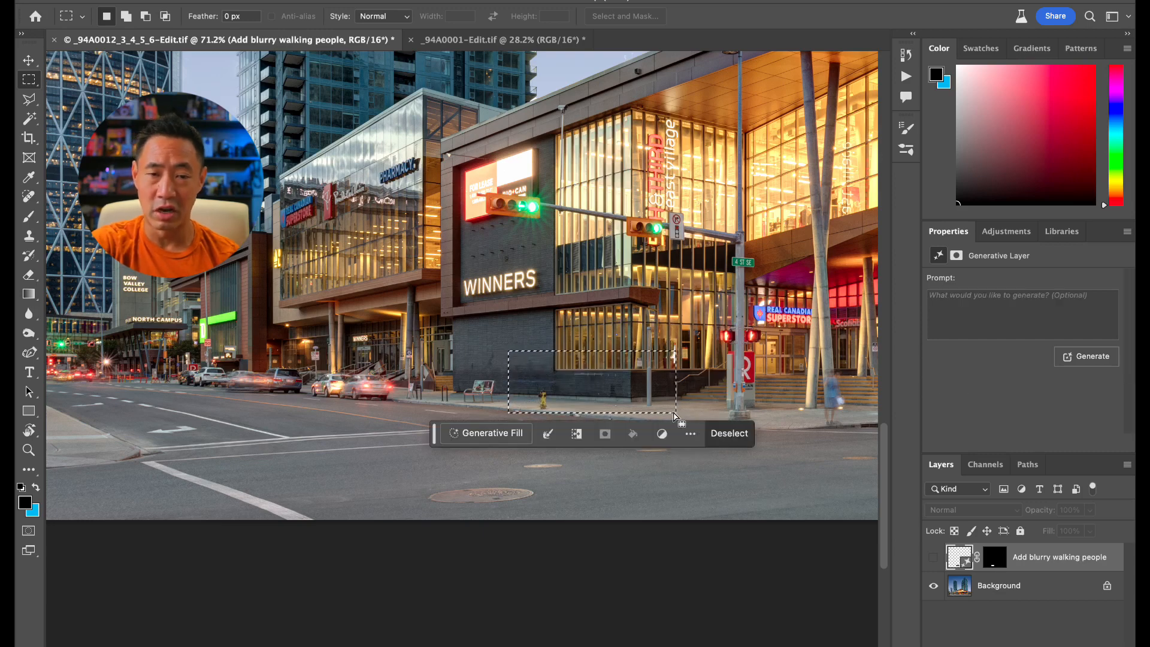
{"action": "left_click", "coordinate": [474, 432]}
{"action": "type", "text": "Add "}
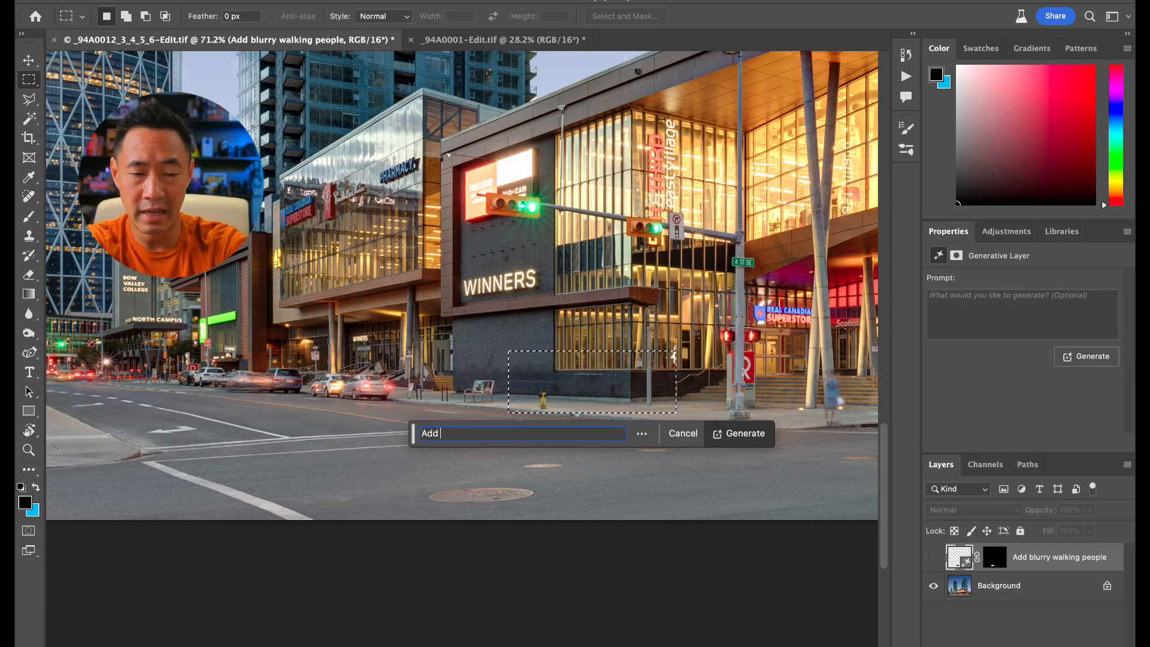
{"action": "type", "text": "blurry people"}
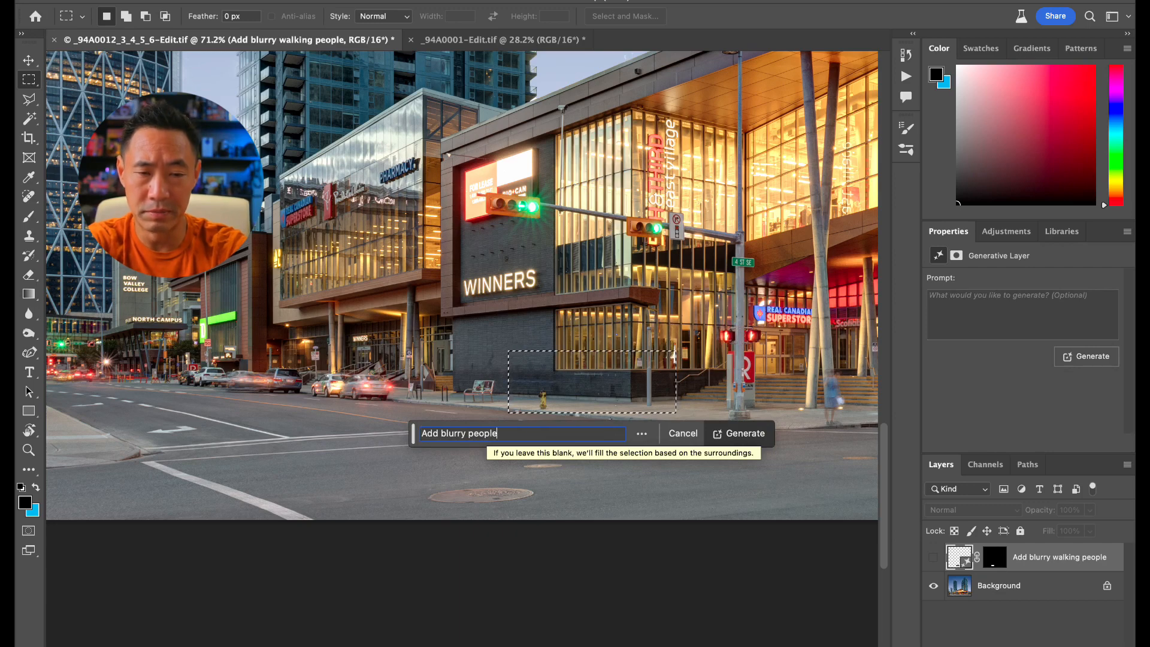
{"action": "key", "text": "Return"}
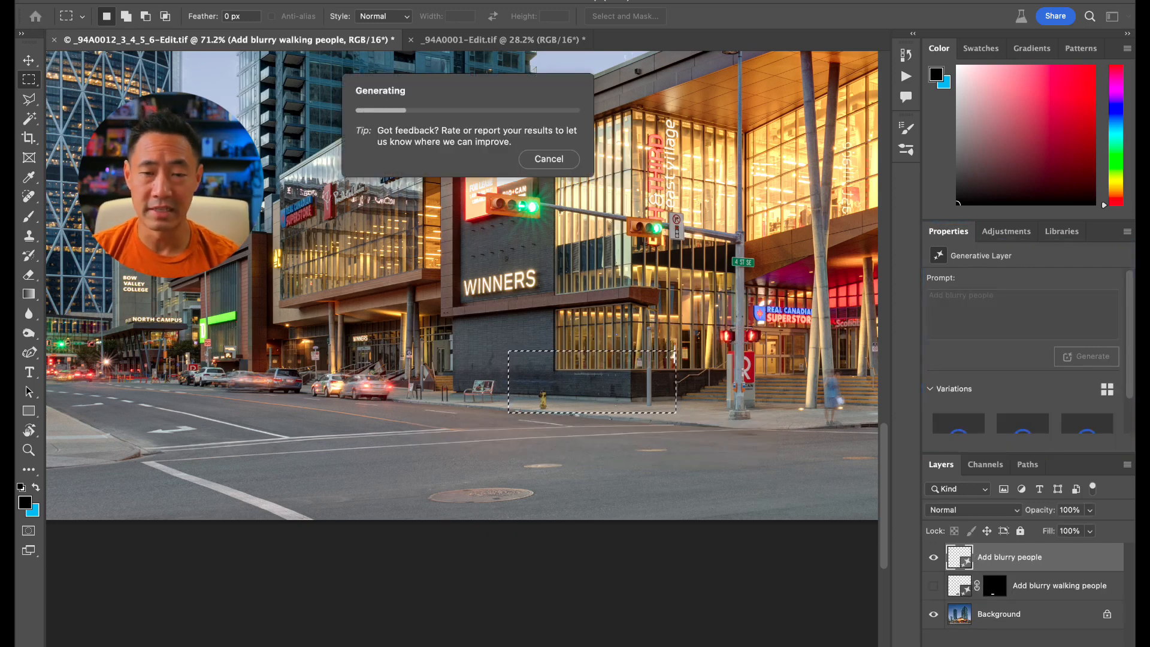
Step: Zoom in on the generated crowd and compare all three variations of the "Add blurry people" fill
{"action": "scroll", "coordinate": [623, 437], "scroll_direction": "right", "scroll_amount": 2}
{"action": "scroll", "coordinate": [623, 437], "scroll_direction": "right", "scroll_amount": 10}
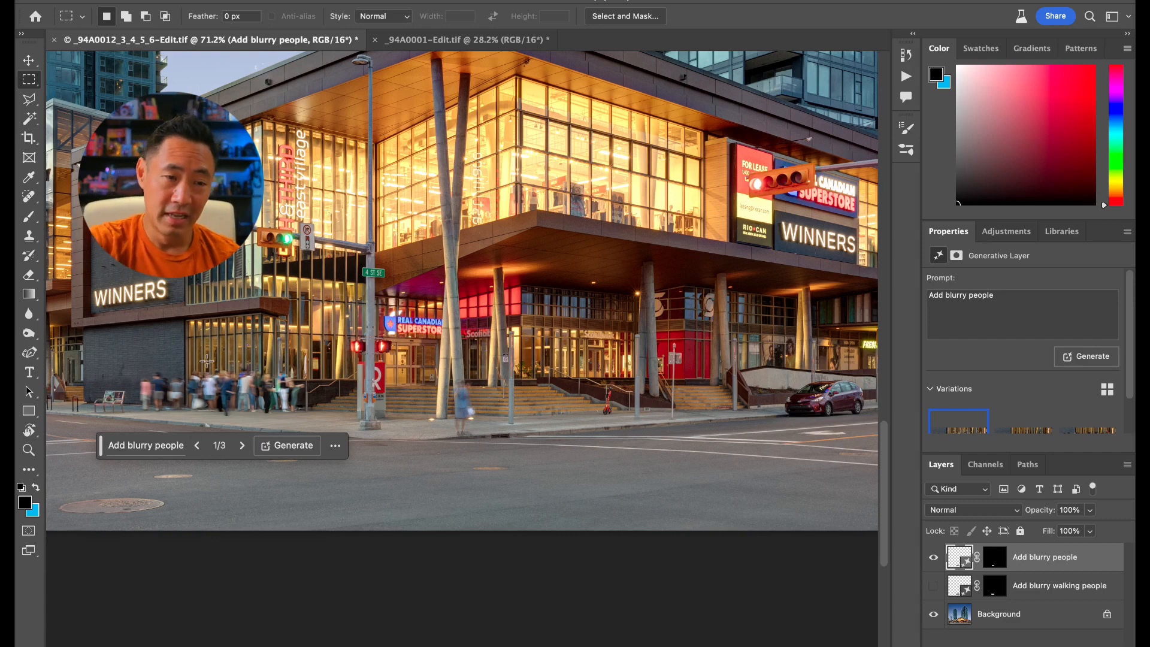
{"action": "scroll", "coordinate": [207, 360], "scroll_direction": "up", "scroll_amount": 5}
{"action": "scroll", "coordinate": [207, 360], "scroll_direction": "left", "scroll_amount": 6}
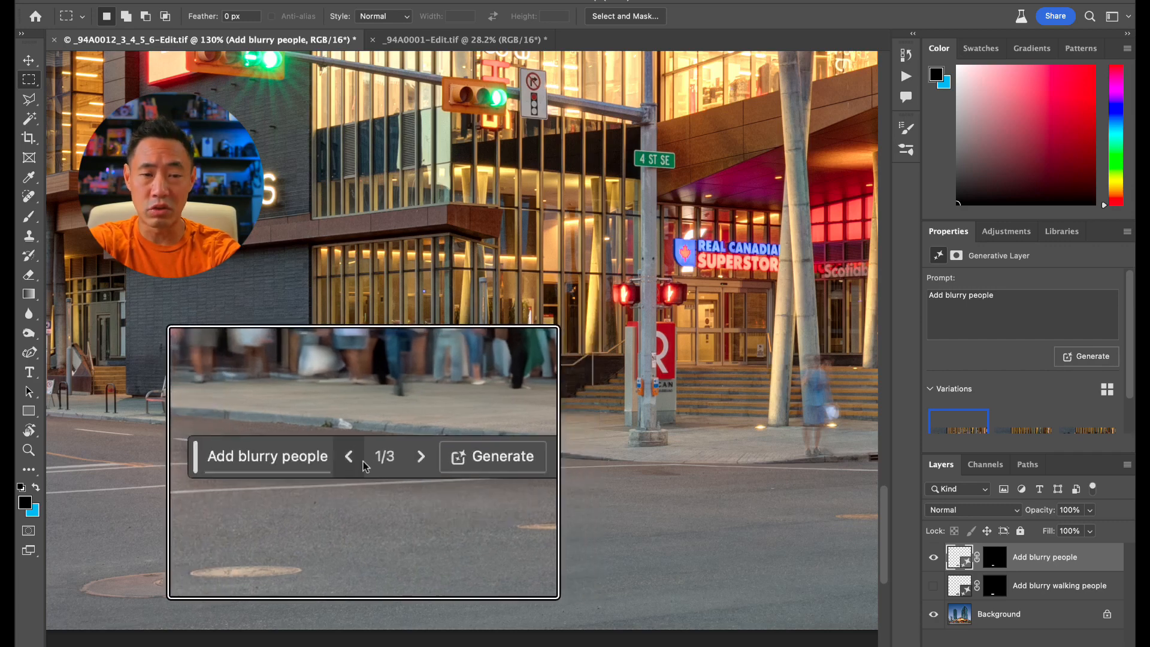
{"action": "left_click", "coordinate": [399, 459]}
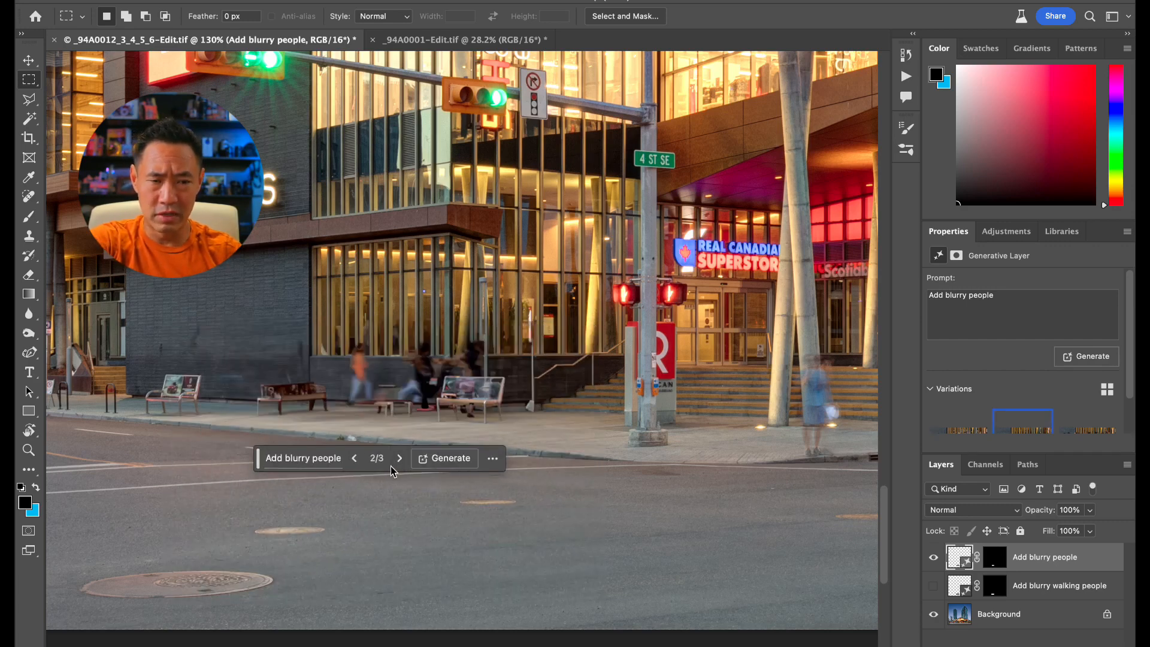
{"action": "left_click", "coordinate": [401, 459]}
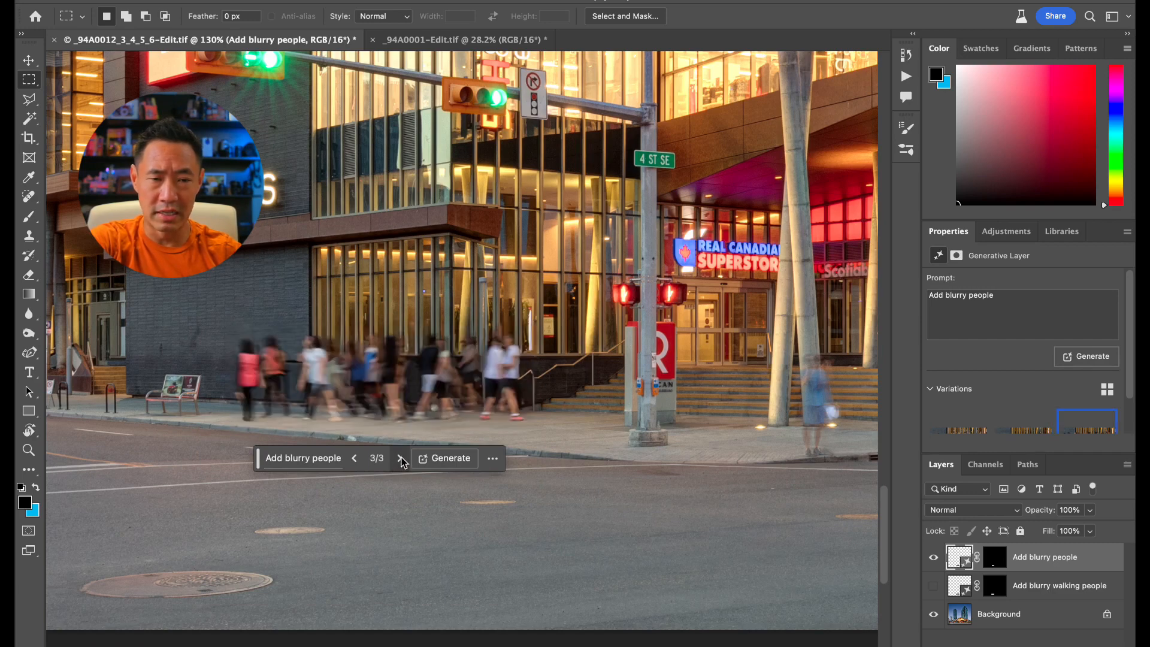
{"action": "left_click", "coordinate": [401, 458]}
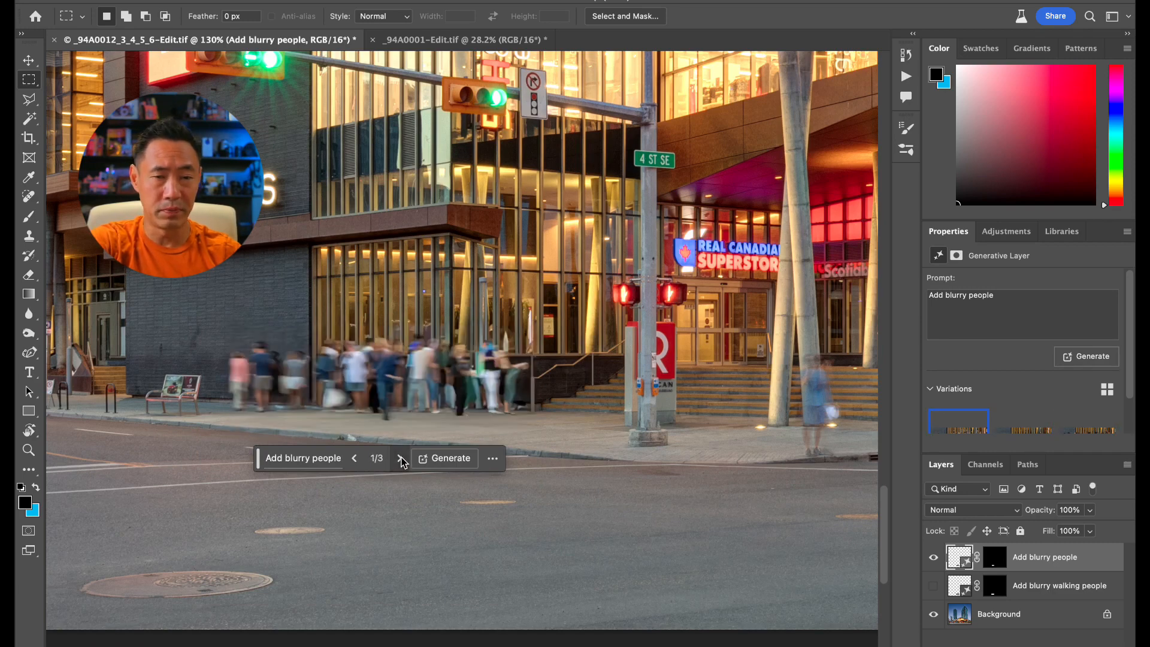
Step: Change the generative layer's prompt to "Add two blurry people walking" and generate new variations
{"action": "left_click", "coordinate": [323, 457]}
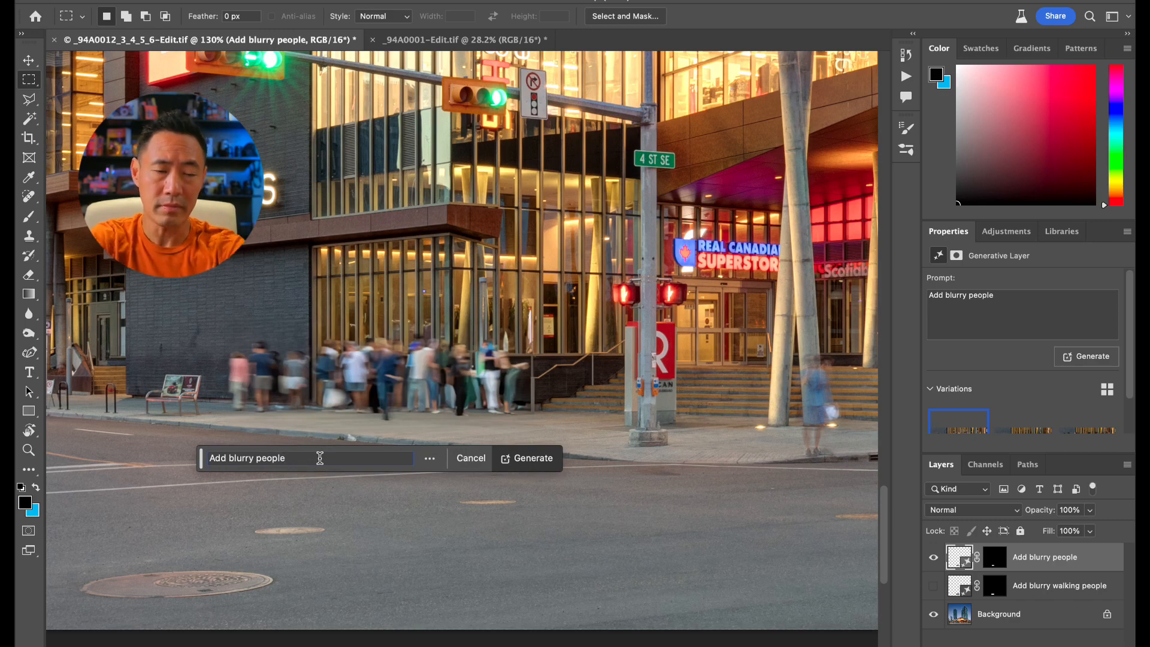
{"action": "key", "text": "BackSpace"}
{"action": "key", "text": "BackSpace"}
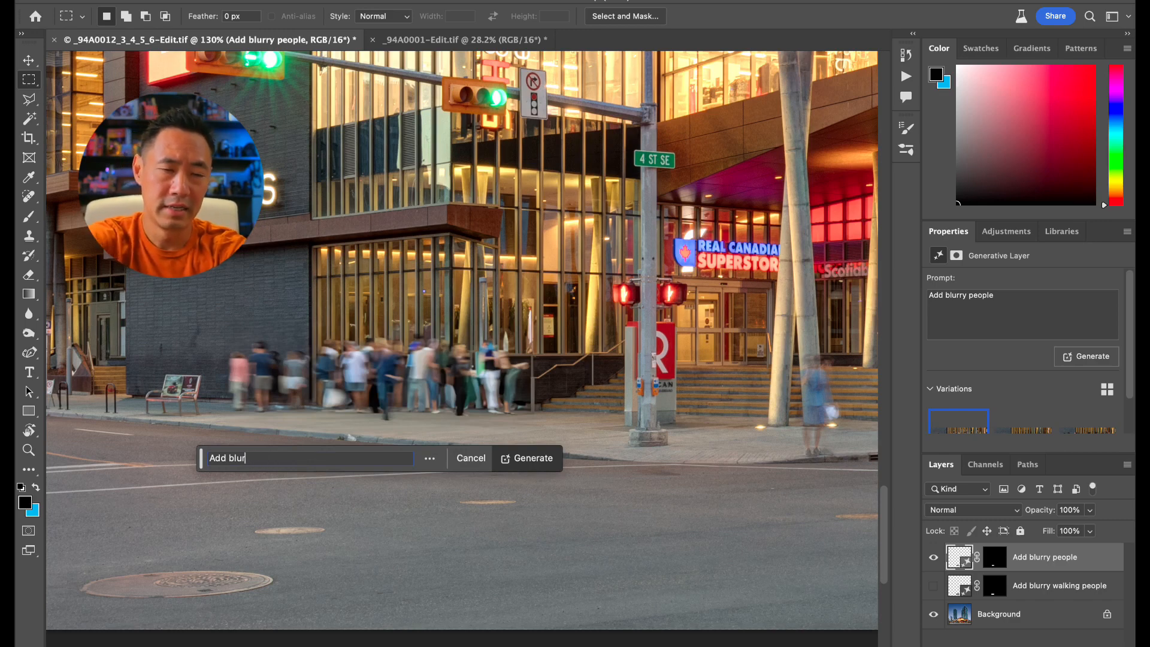
{"action": "key", "text": "BackSpace"}
{"action": "key", "text": "BackSpace"}
{"action": "key", "text": "BackSpace"}
{"action": "key", "text": "BackSpace"}
{"action": "type", "text": "two blu"}
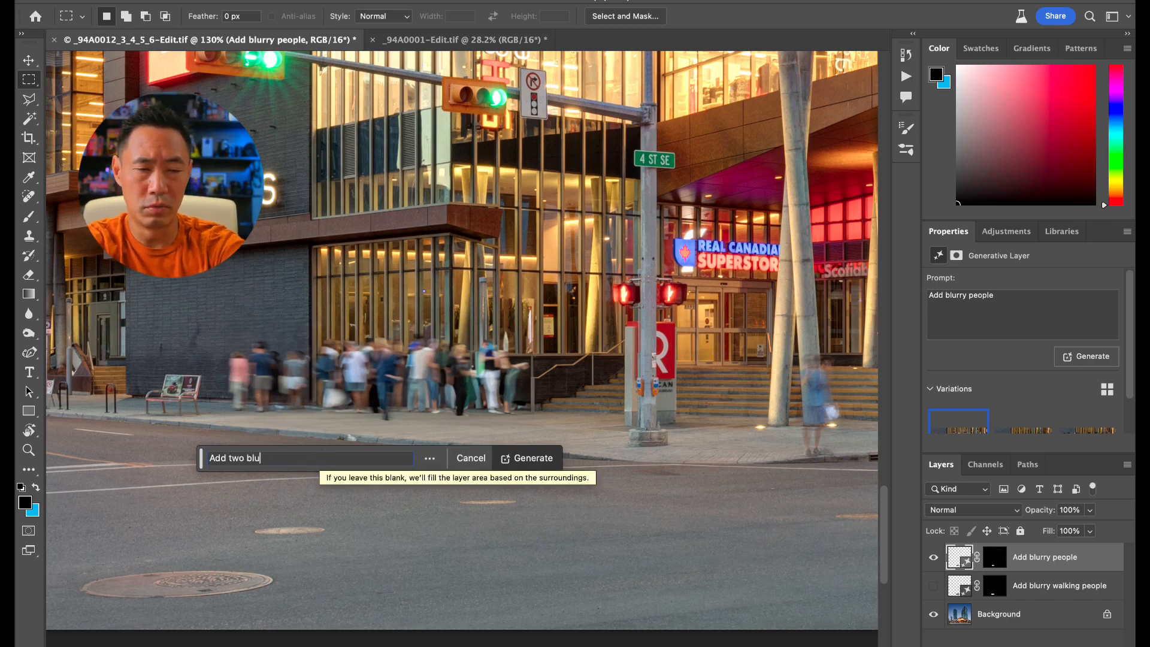
{"action": "type", "text": "rry people walking"}
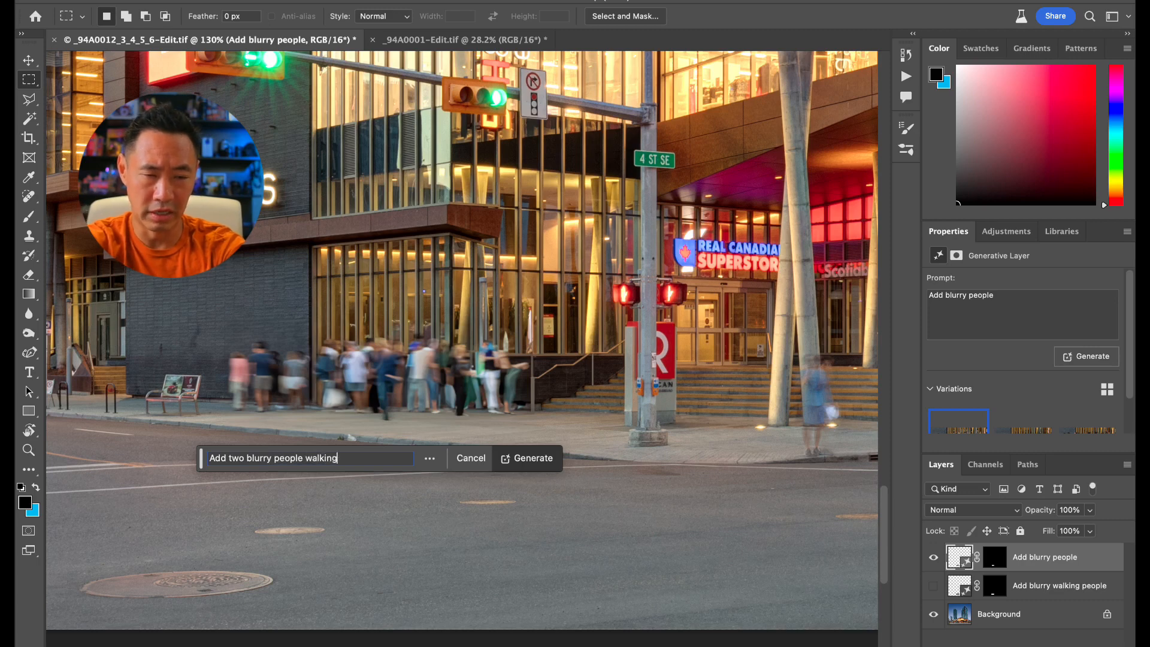
{"action": "key", "text": "Return"}
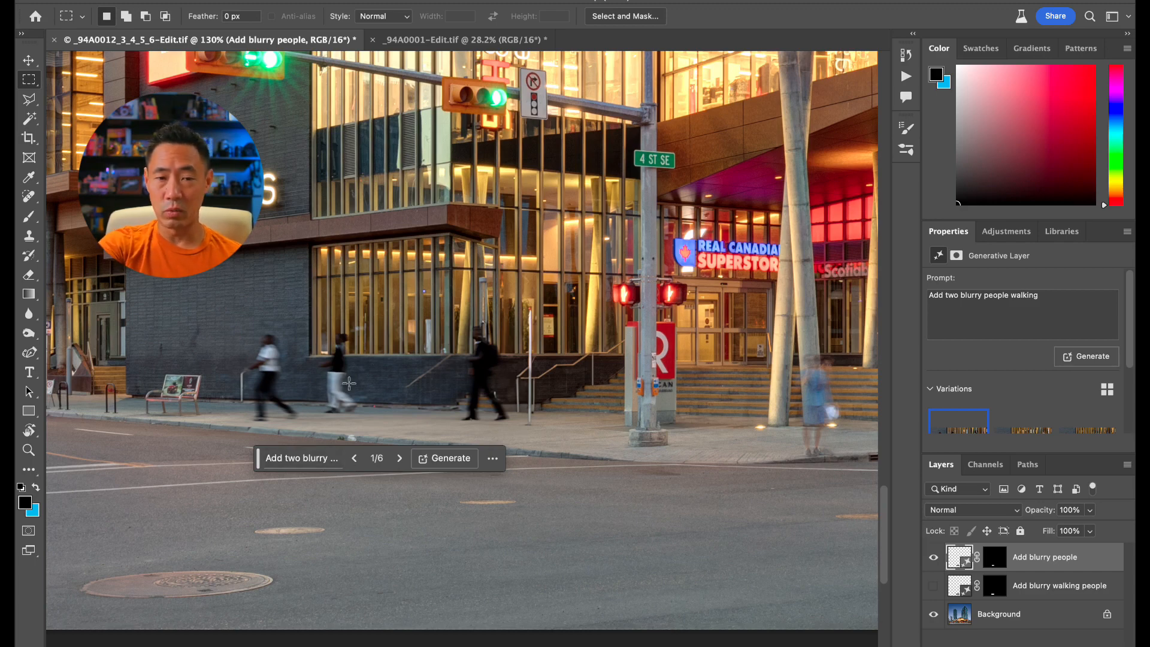
Step: Review the new pedestrians on the sidewalk and switch the generative layer to variation 3
{"action": "scroll", "coordinate": [537, 426], "scroll_direction": "right", "scroll_amount": 10}
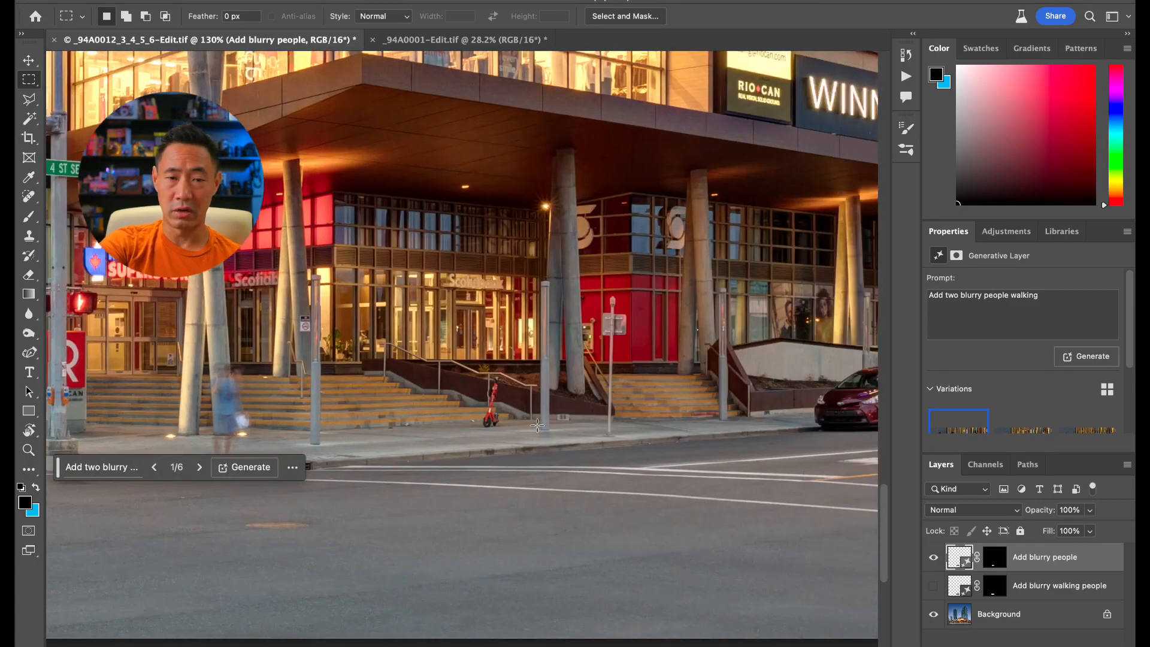
{"action": "scroll", "coordinate": [57, 466], "scroll_direction": "left", "scroll_amount": 8}
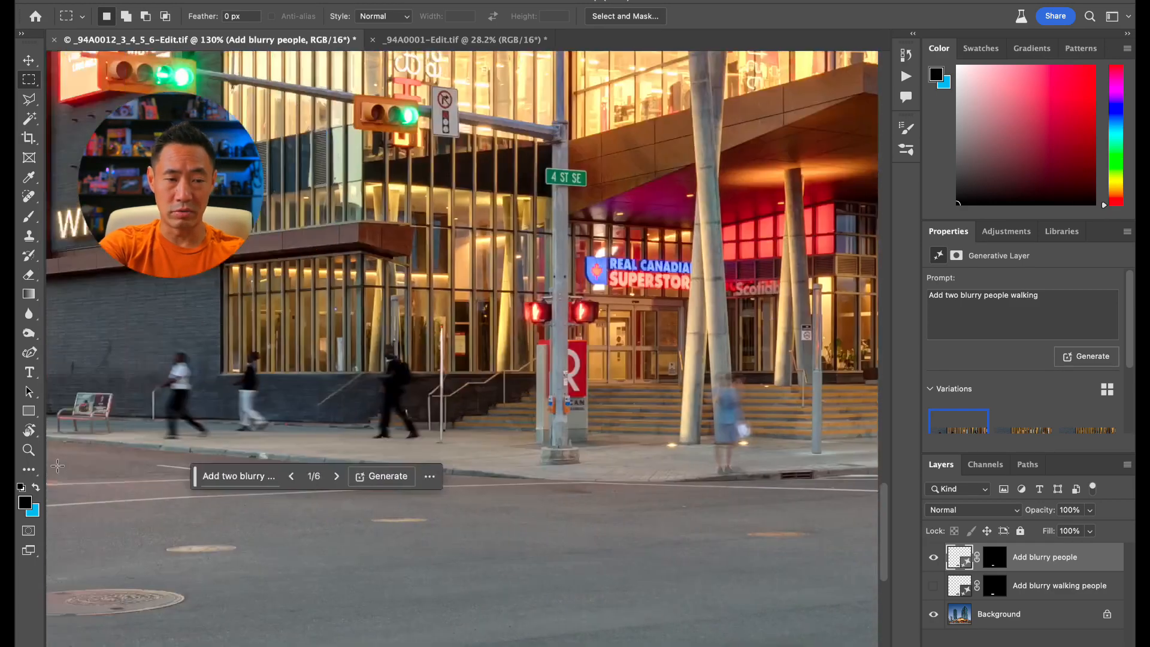
{"action": "scroll", "coordinate": [57, 465], "scroll_direction": "left", "scroll_amount": 3}
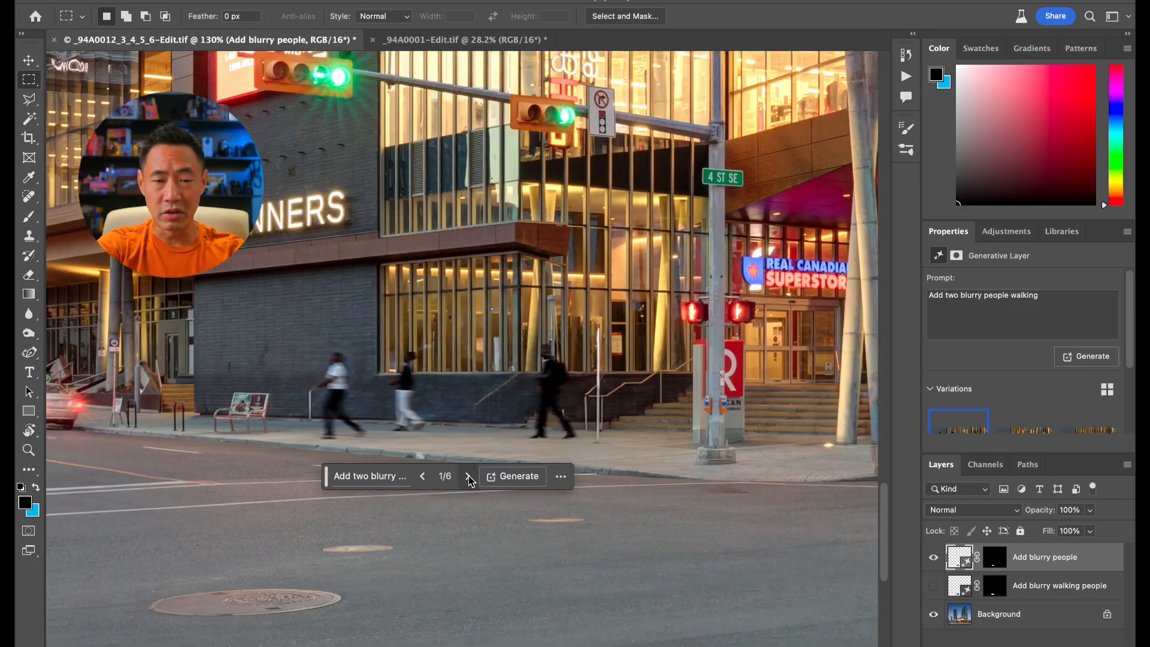
{"action": "left_click", "coordinate": [468, 476]}
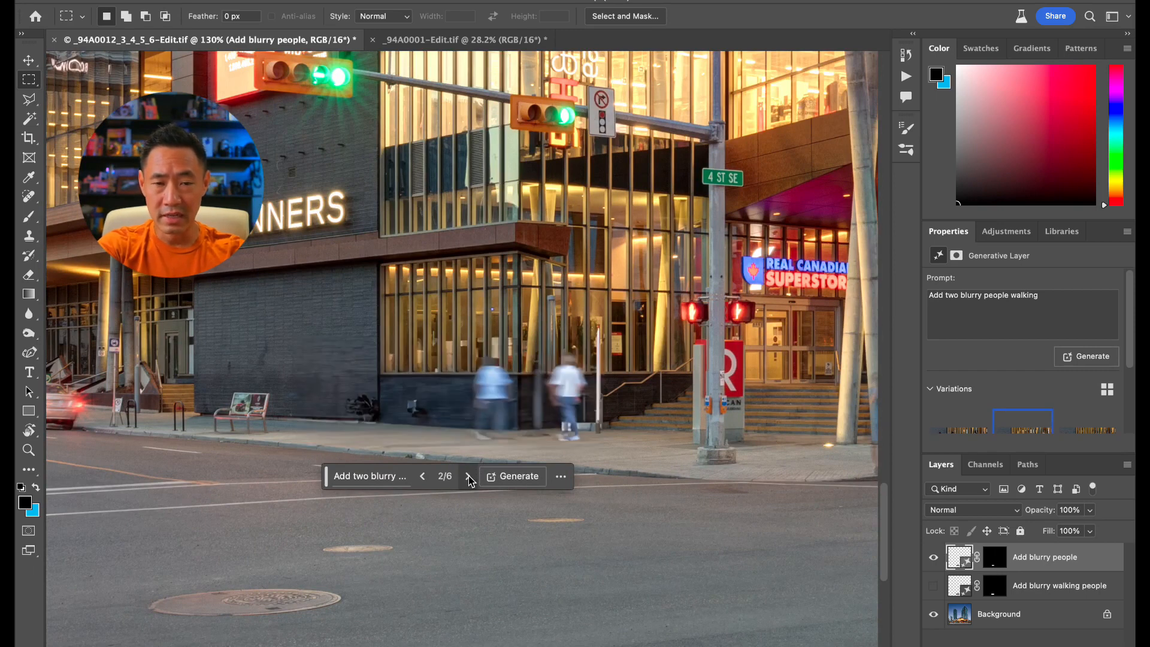
{"action": "left_click", "coordinate": [469, 476]}
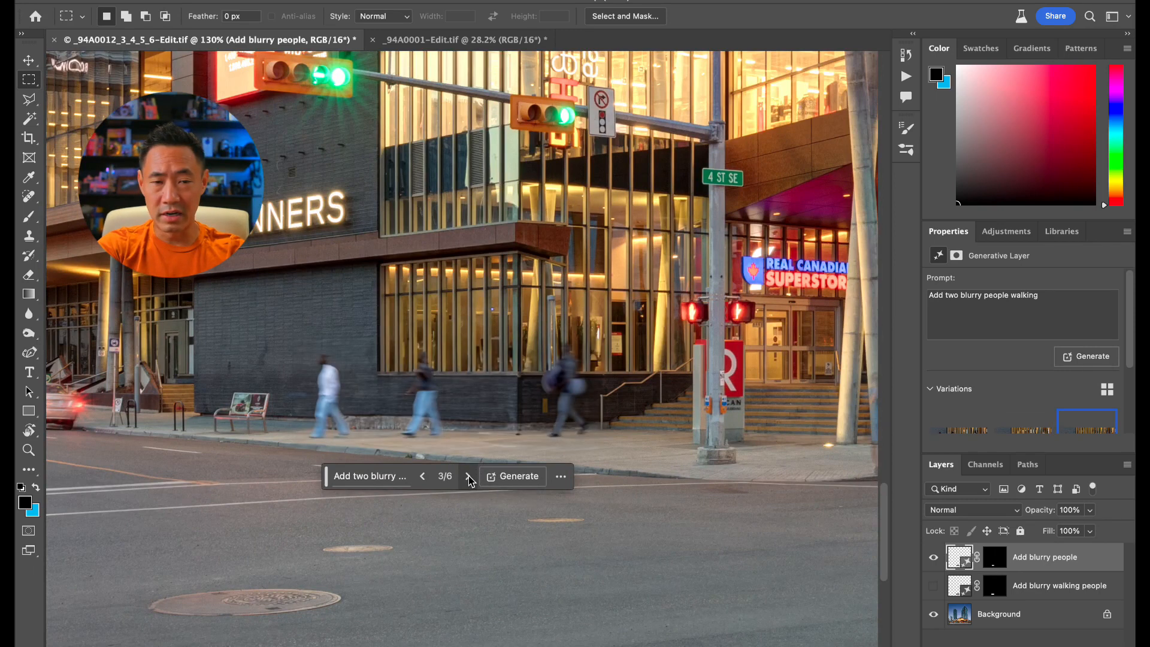
Step: Select a rectangular area of the stairs beside the red scooter and run Generative Fill with the prompt "add people sitting on stairs"
{"action": "scroll", "coordinate": [606, 461], "scroll_direction": "right", "scroll_amount": 2}
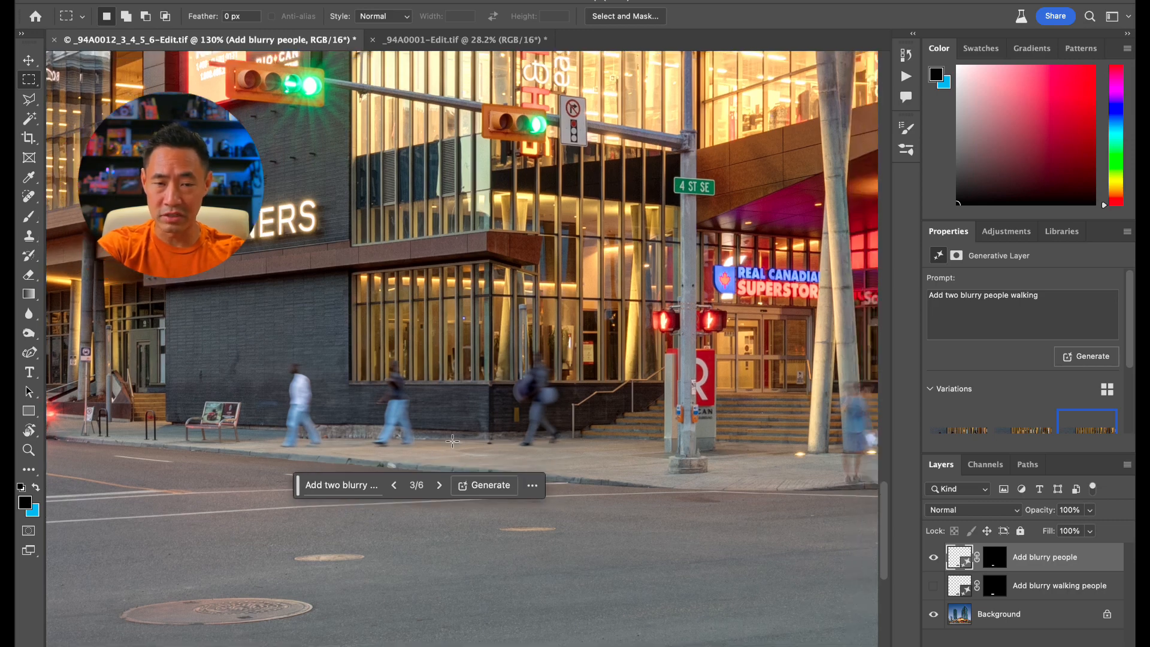
{"action": "scroll", "coordinate": [527, 442], "scroll_direction": "right", "scroll_amount": 3}
{"action": "scroll", "coordinate": [527, 442], "scroll_direction": "right", "scroll_amount": 20}
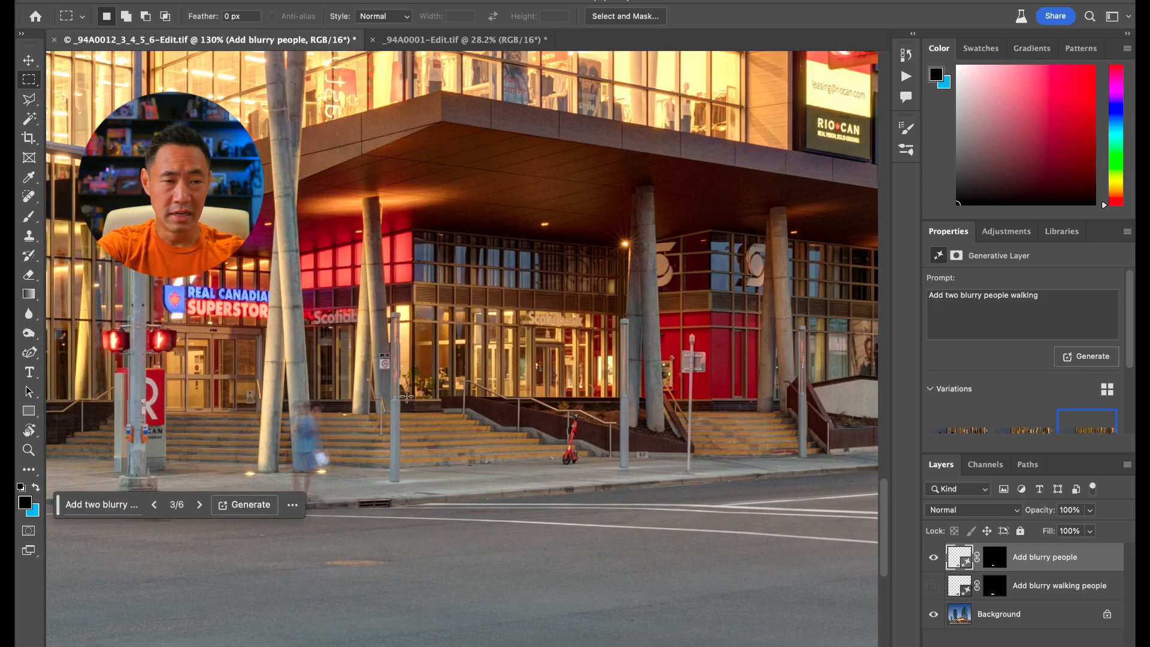
{"action": "left_click_drag", "start_coordinate": [407, 372], "coordinate": [562, 476]}
{"action": "left_click", "coordinate": [386, 497]}
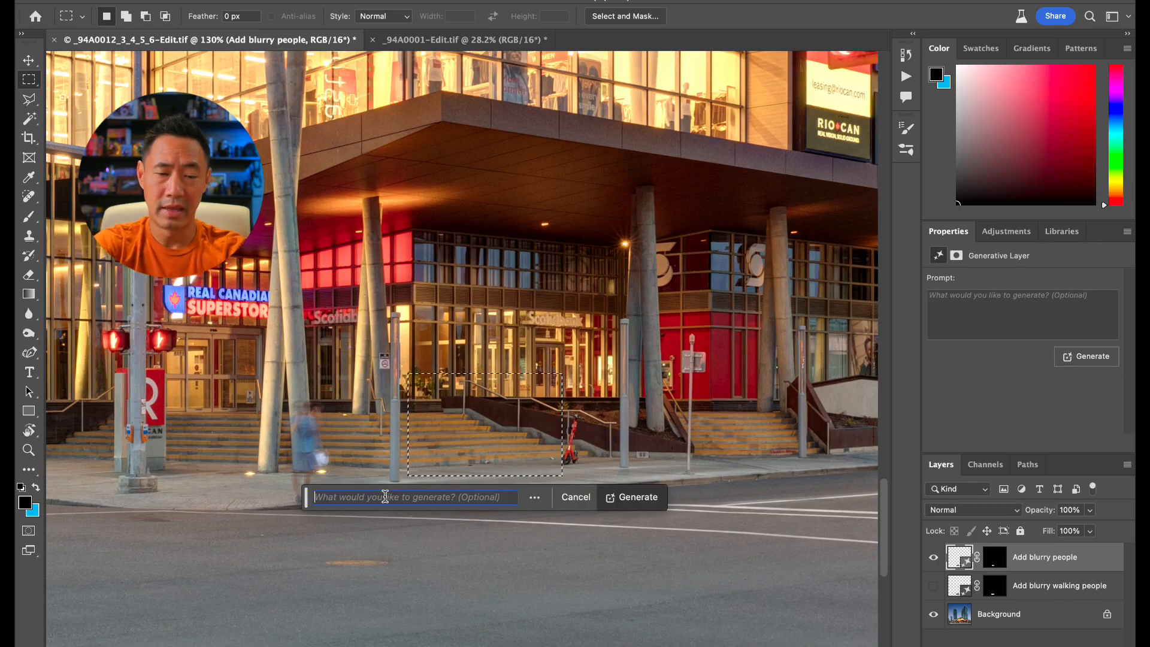
{"action": "type", "text": "Add"}
{"action": "key", "text": "BackSpace"}
{"action": "key", "text": "BackSpace"}
{"action": "key", "text": "BackSpace"}
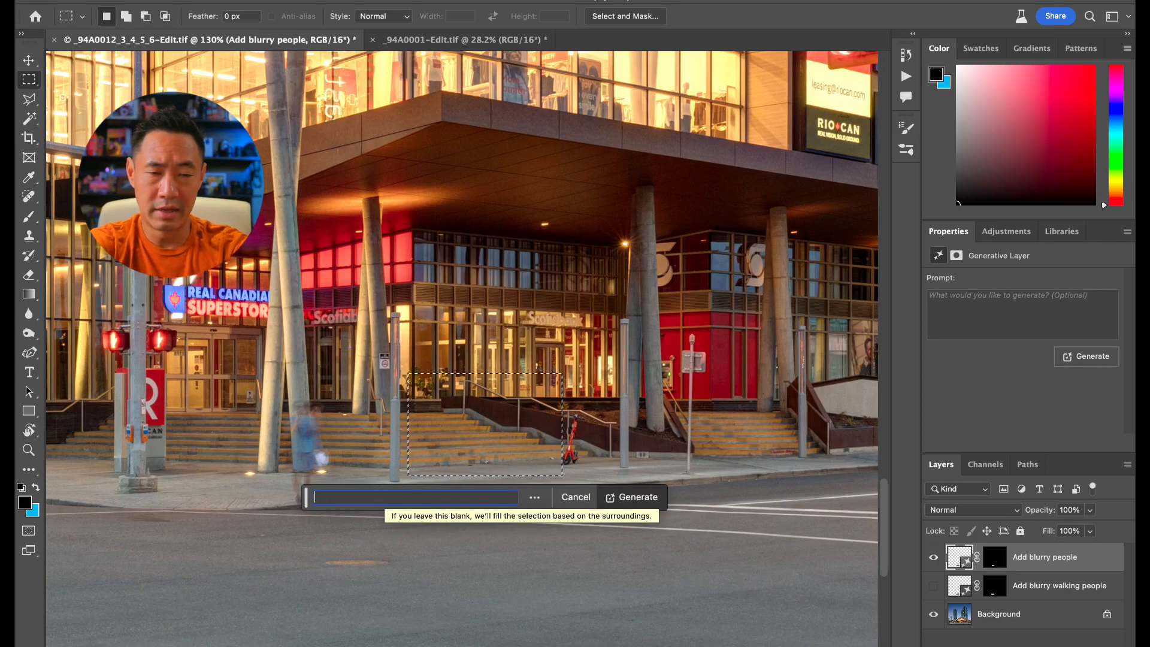
{"action": "type", "text": "add people si"}
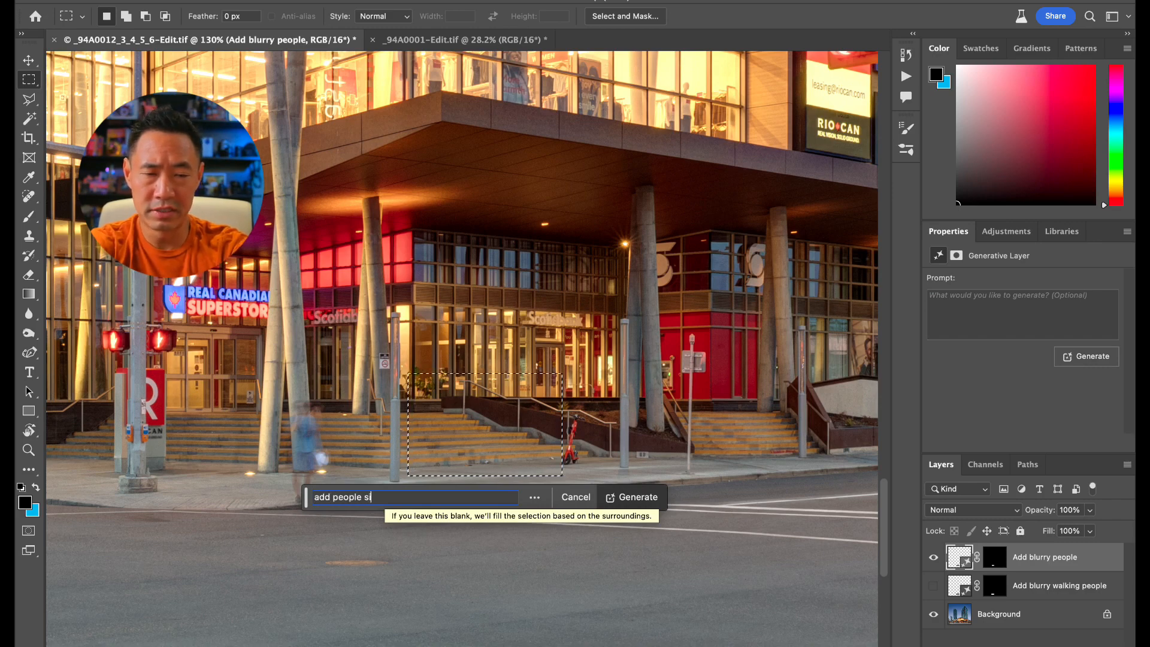
{"action": "type", "text": "tting on stairs"}
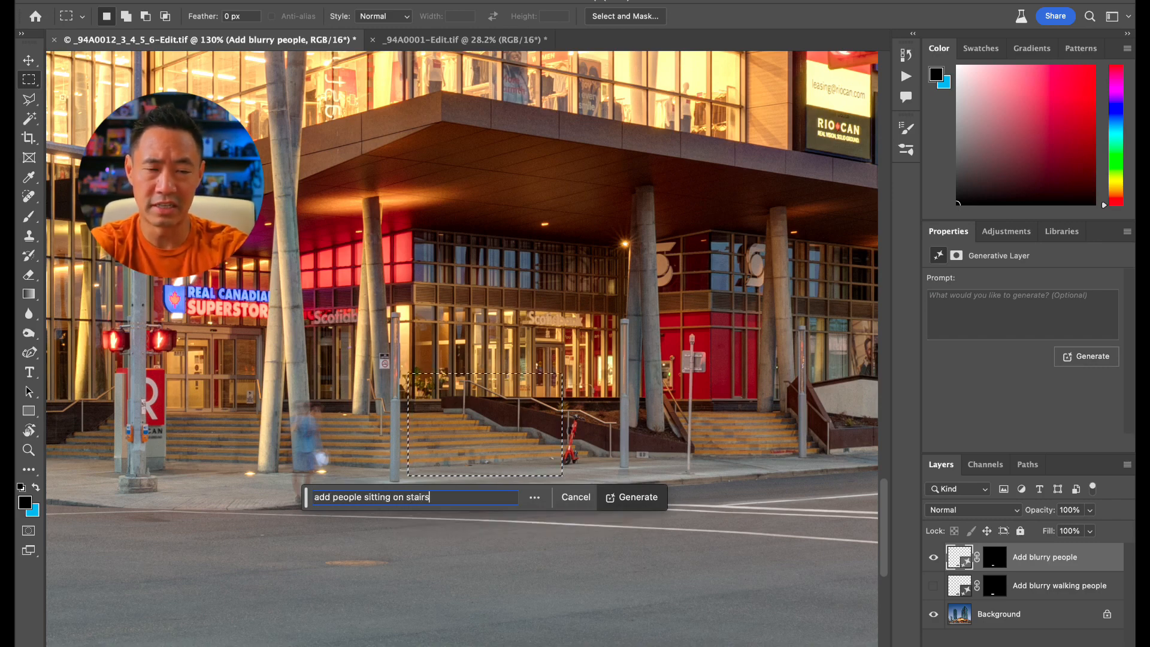
{"action": "key", "text": "Return"}
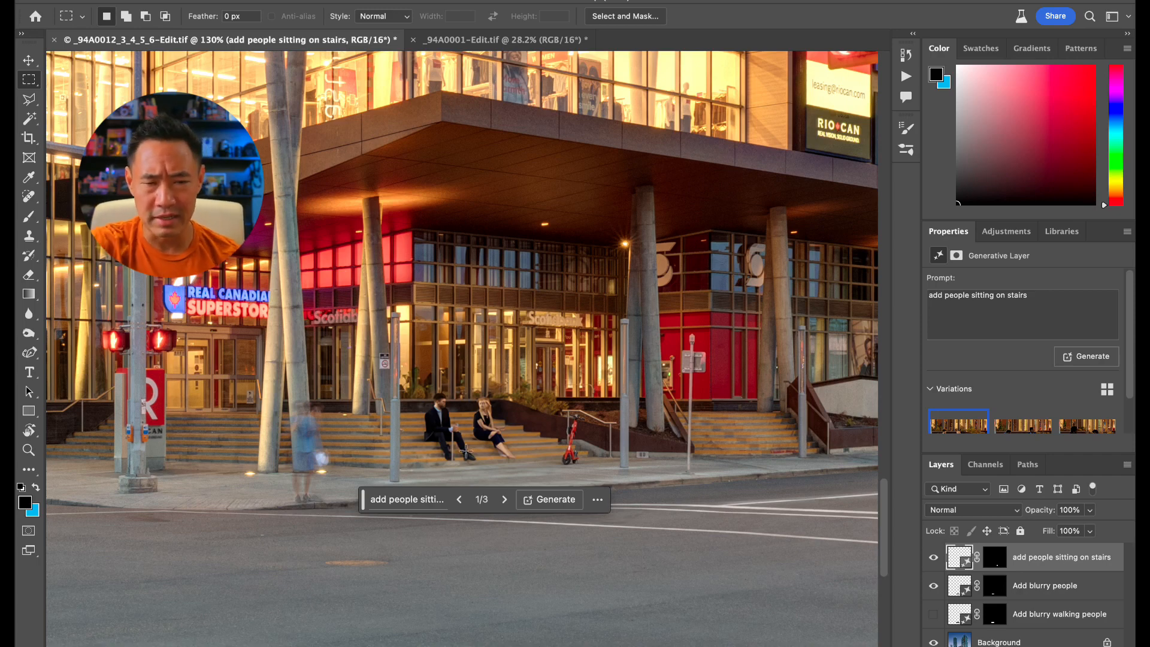
Step: Compare the variations of the people sitting on the stairs up close and return to variation 1
{"action": "scroll", "coordinate": [475, 441], "scroll_direction": "up", "scroll_amount": 2}
{"action": "scroll", "coordinate": [475, 441], "scroll_direction": "up", "scroll_amount": 3}
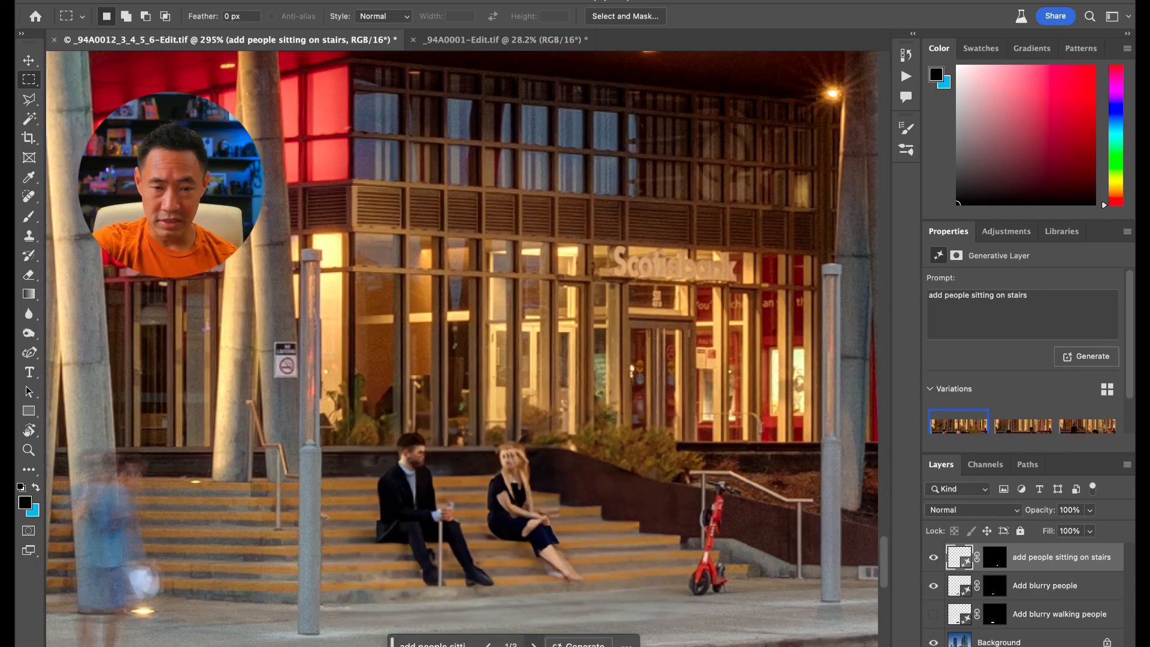
{"action": "left_click", "coordinate": [533, 644]}
{"action": "left_click", "coordinate": [534, 644]}
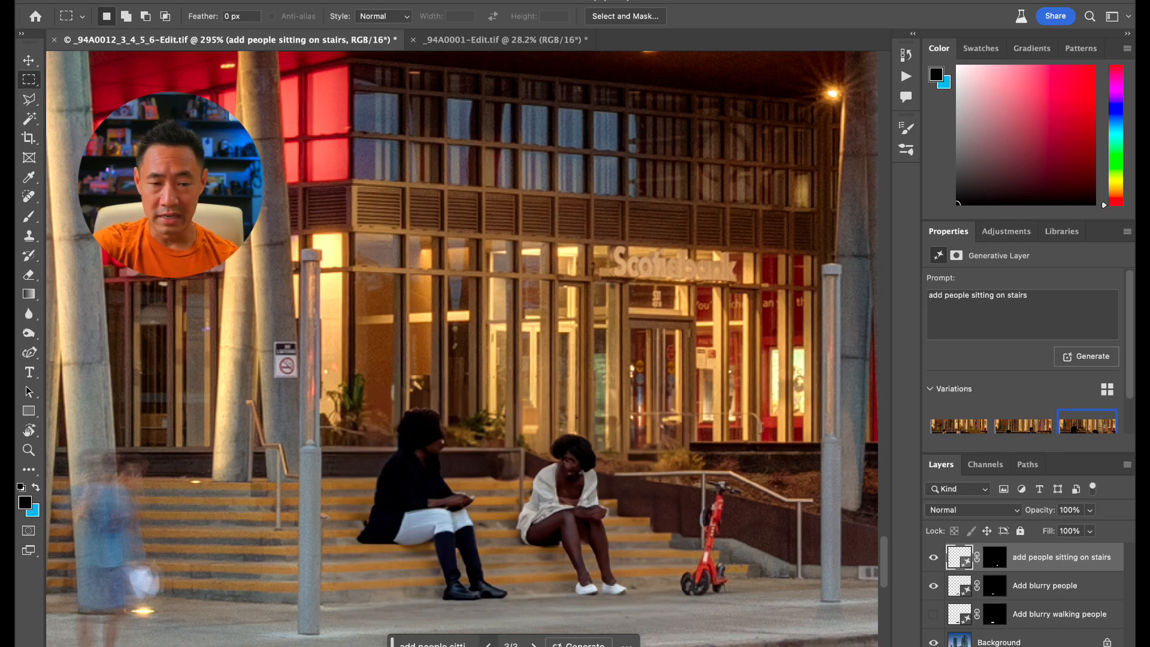
{"action": "left_click", "coordinate": [489, 644]}
{"action": "left_click", "coordinate": [489, 644]}
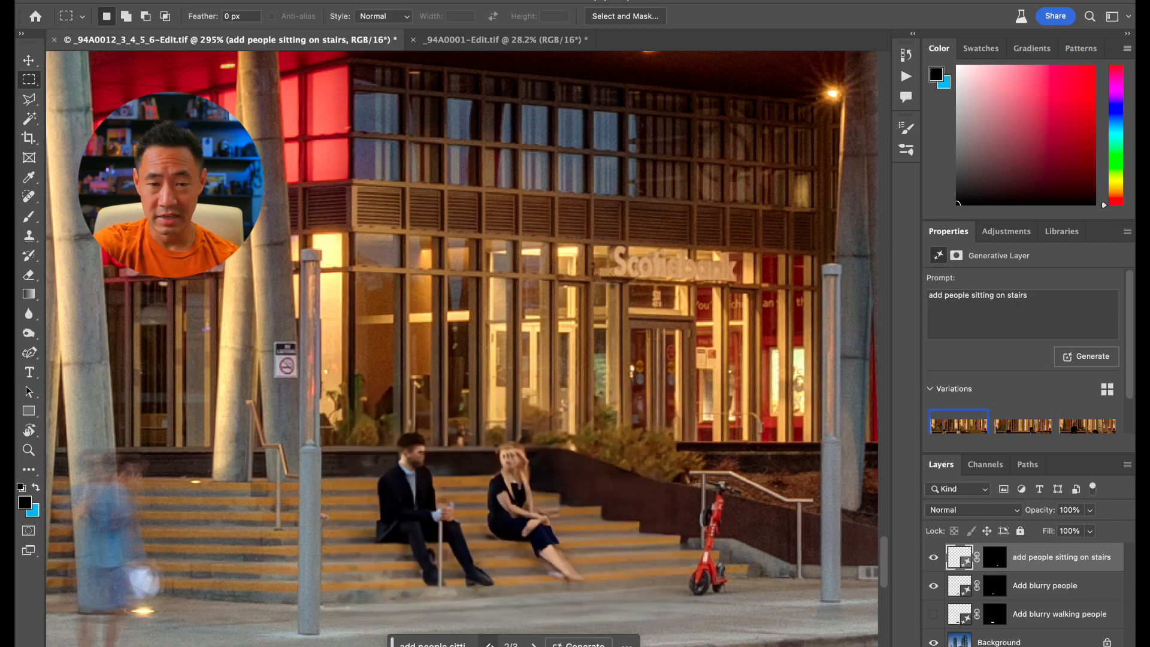
Step: Inspect the seated couple in detail and check how they fit into the wider street scene
{"action": "scroll", "coordinate": [437, 557], "scroll_direction": "up", "scroll_amount": 3}
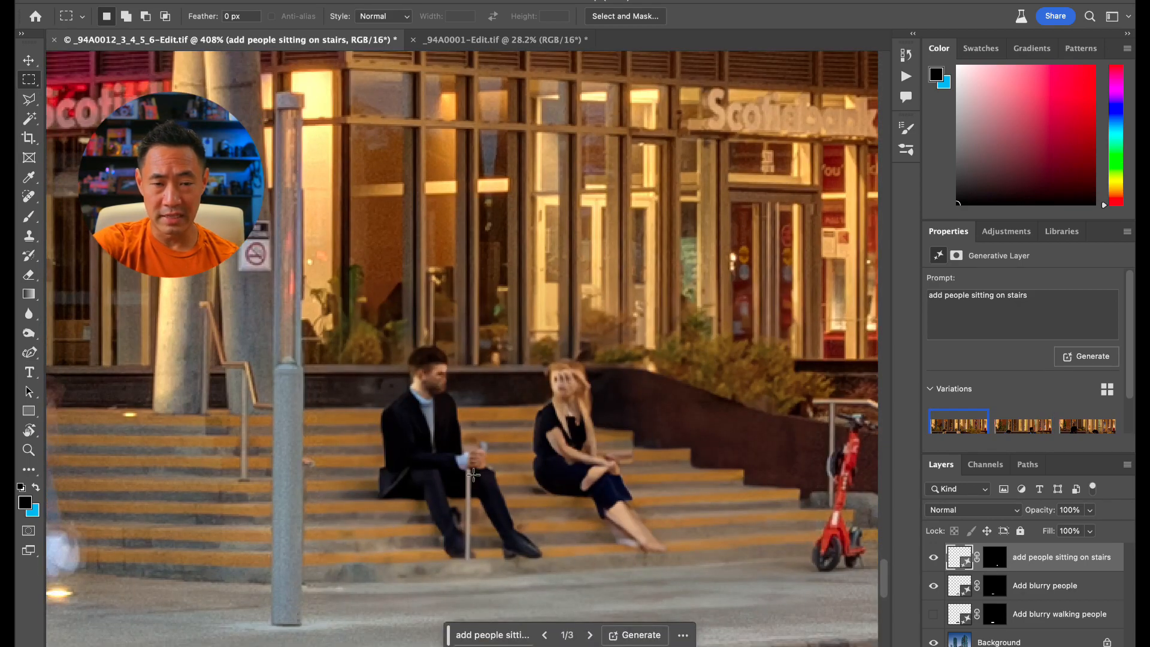
{"action": "scroll", "coordinate": [473, 560], "scroll_direction": "down", "scroll_amount": 3}
{"action": "scroll", "coordinate": [474, 560], "scroll_direction": "down", "scroll_amount": 3}
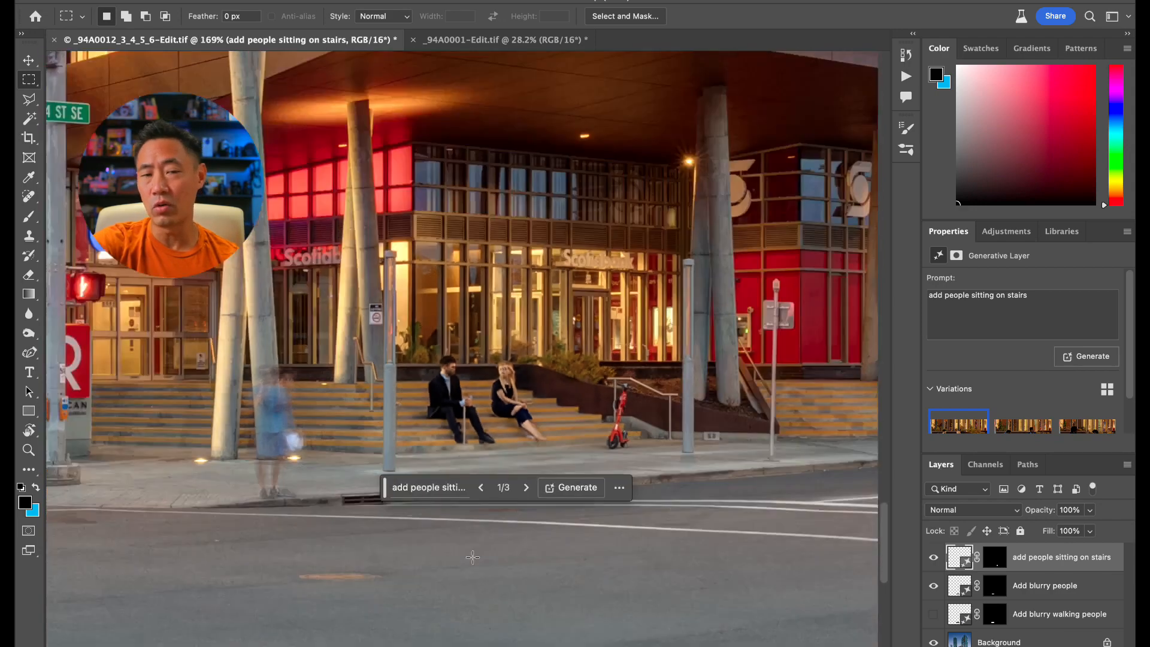
{"action": "scroll", "coordinate": [482, 431], "scroll_direction": "up", "scroll_amount": 2}
{"action": "scroll", "coordinate": [483, 431], "scroll_direction": "down", "scroll_amount": 3}
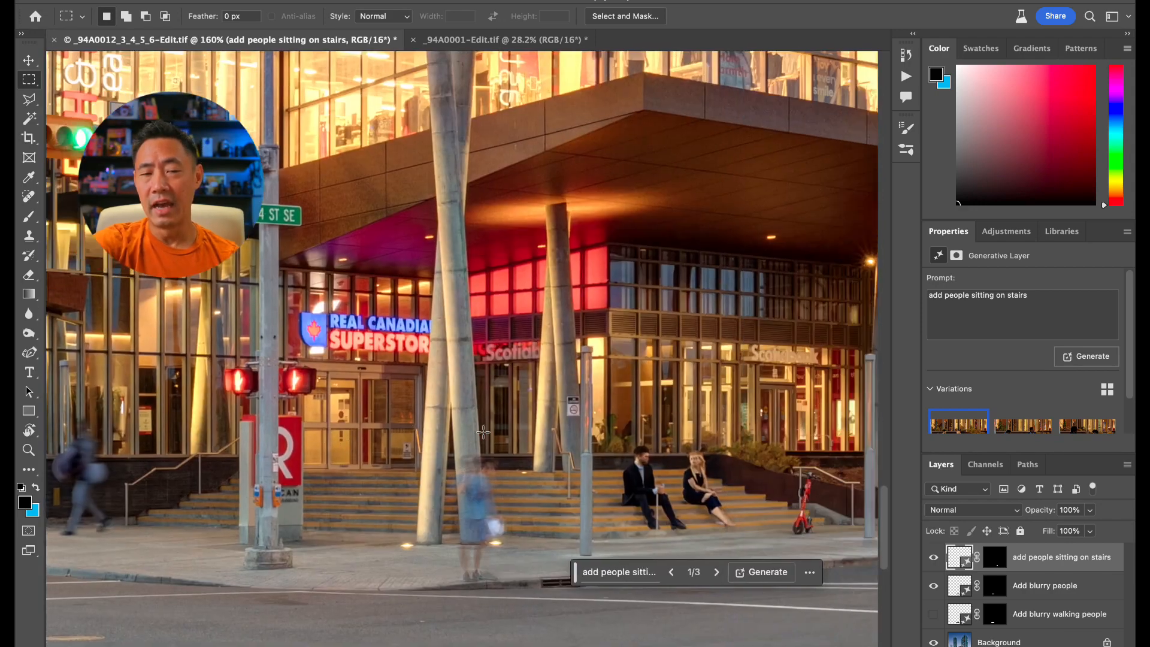
{"action": "scroll", "coordinate": [483, 432], "scroll_direction": "down", "scroll_amount": 1}
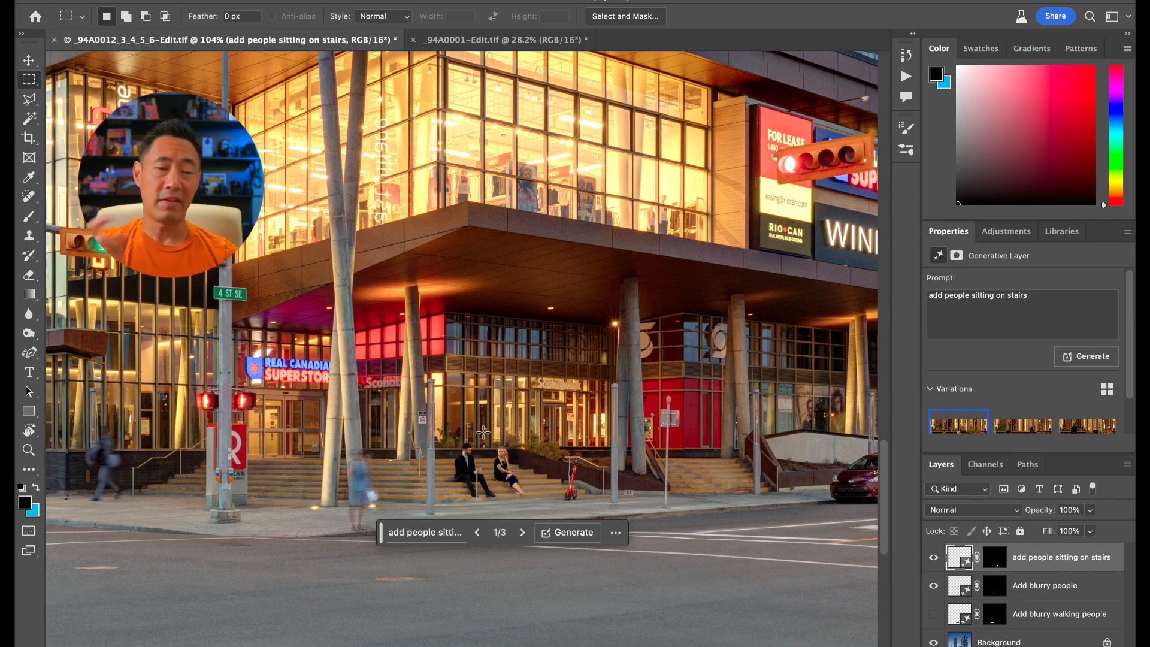
{"action": "key", "text": "super+plus"}
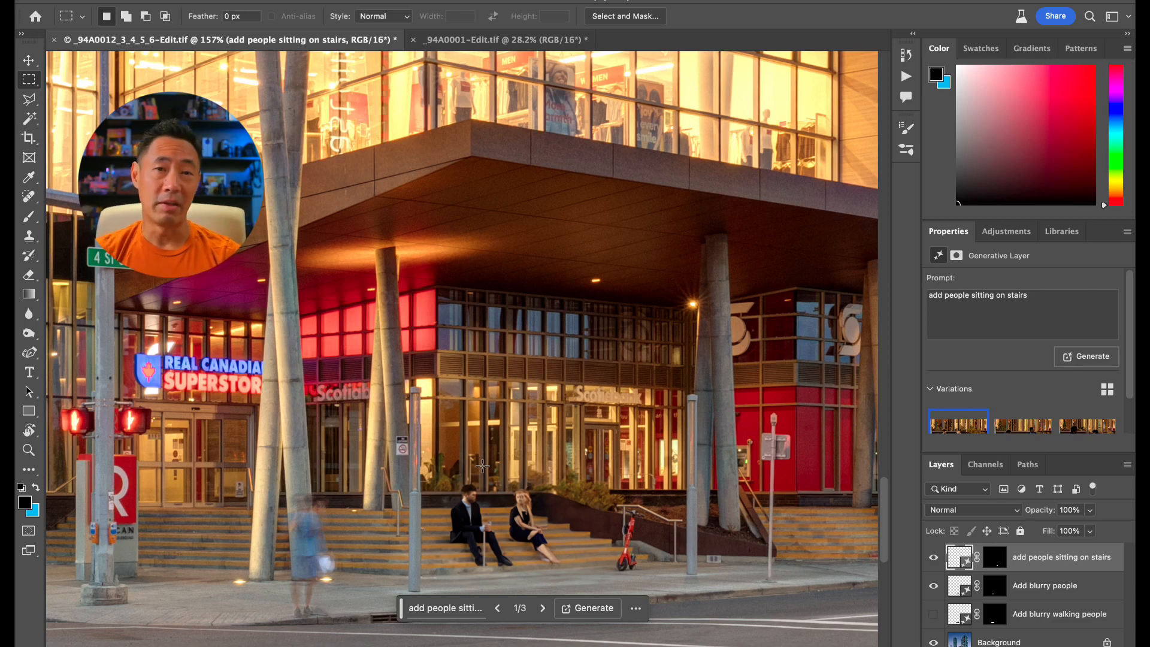
Step: Select a rectangular area of the road in front of the North Campus building and run Generative Fill with "add blurry cars"
{"action": "scroll", "coordinate": [482, 465], "scroll_direction": "right", "scroll_amount": 15}
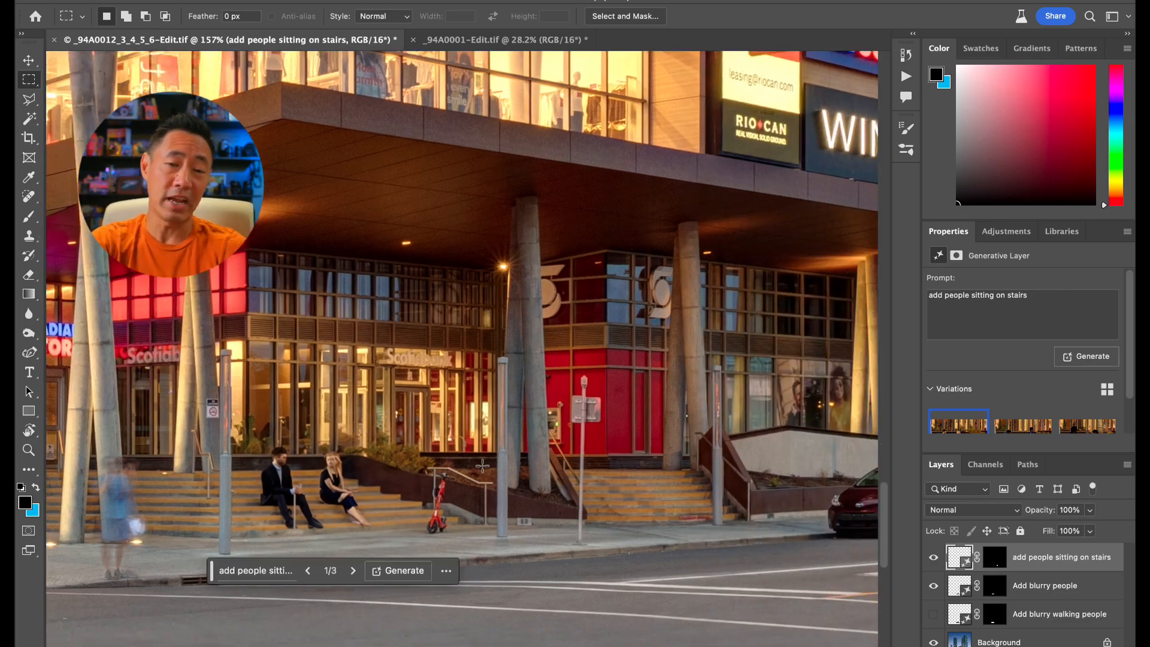
{"action": "scroll", "coordinate": [482, 466], "scroll_direction": "left", "scroll_amount": 15}
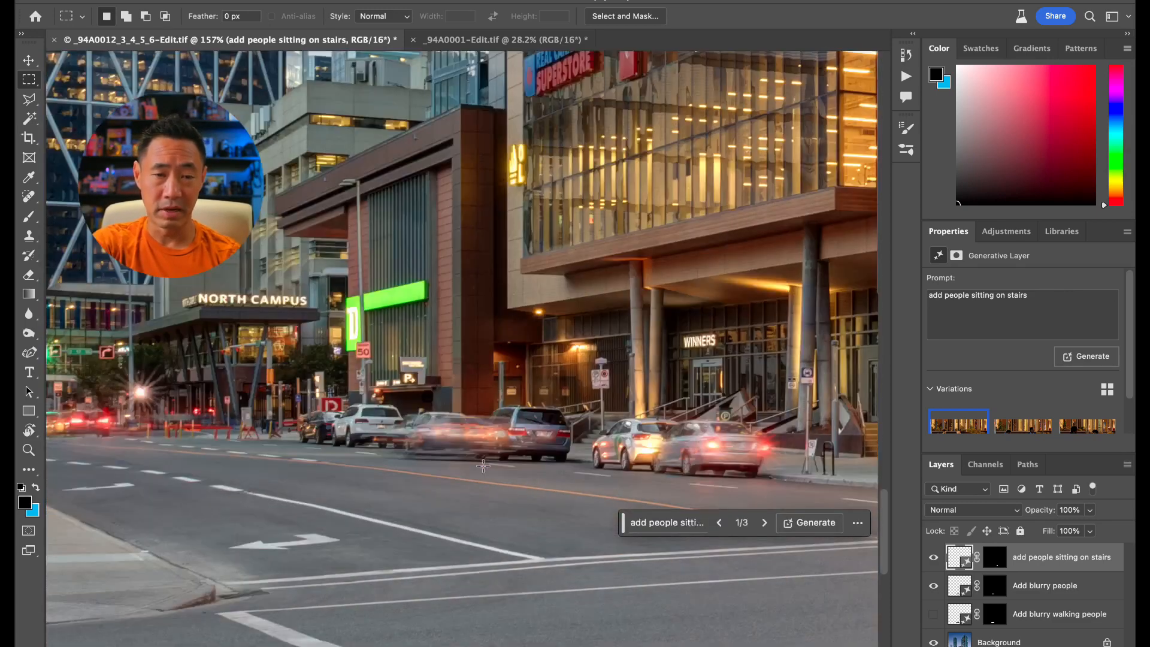
{"action": "scroll", "coordinate": [72, 419], "scroll_direction": "left", "scroll_amount": 5}
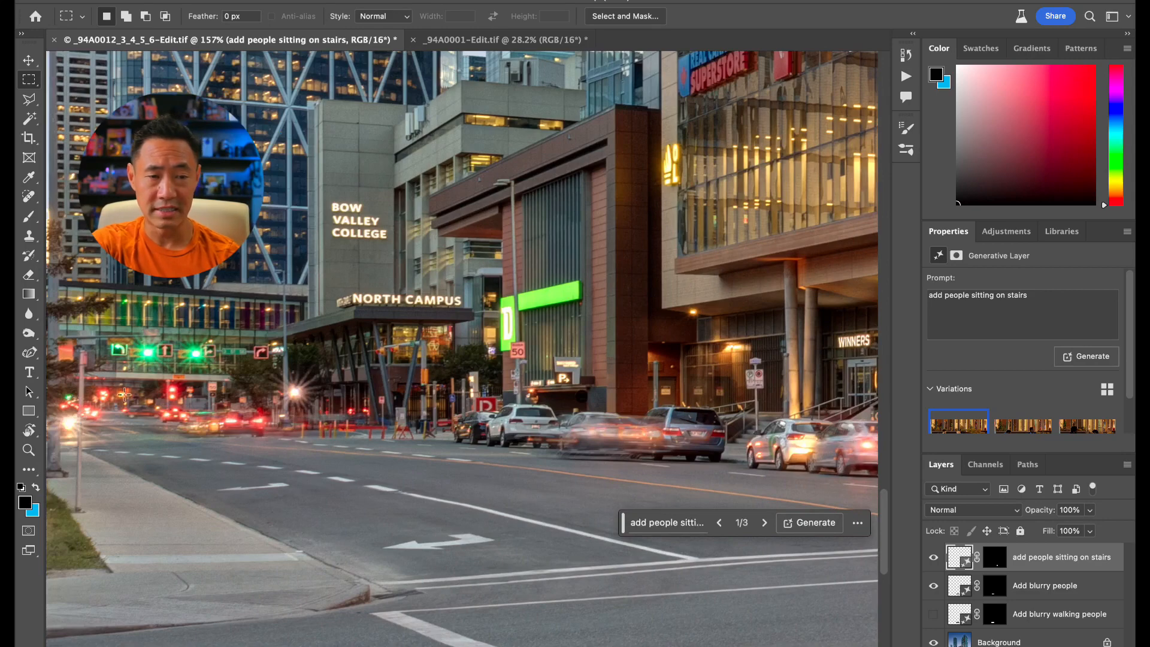
{"action": "left_click_drag", "start_coordinate": [125, 394], "coordinate": [468, 499]}
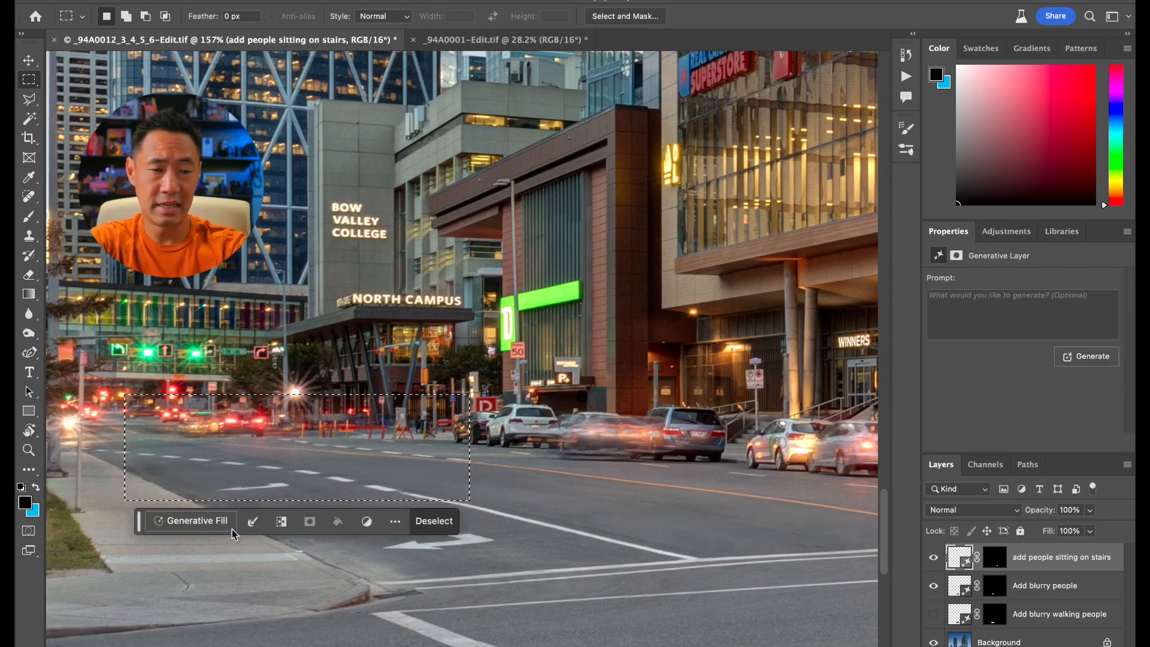
{"action": "left_click", "coordinate": [182, 522]}
{"action": "type", "text": "add bl"}
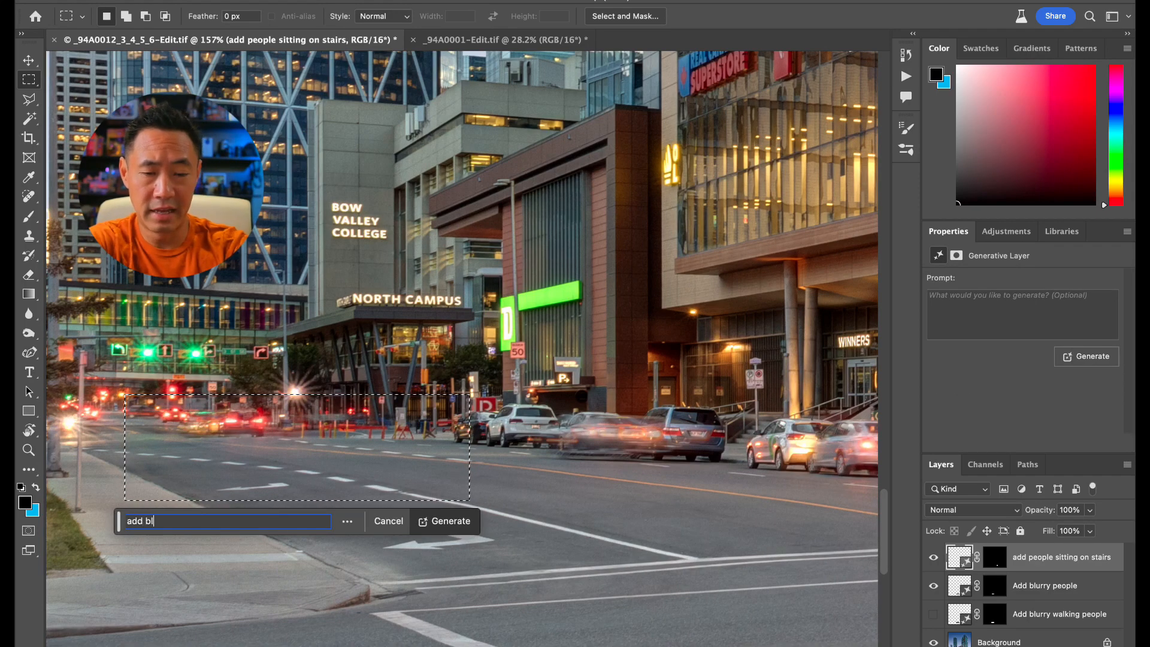
{"action": "type", "text": "urry cars"}
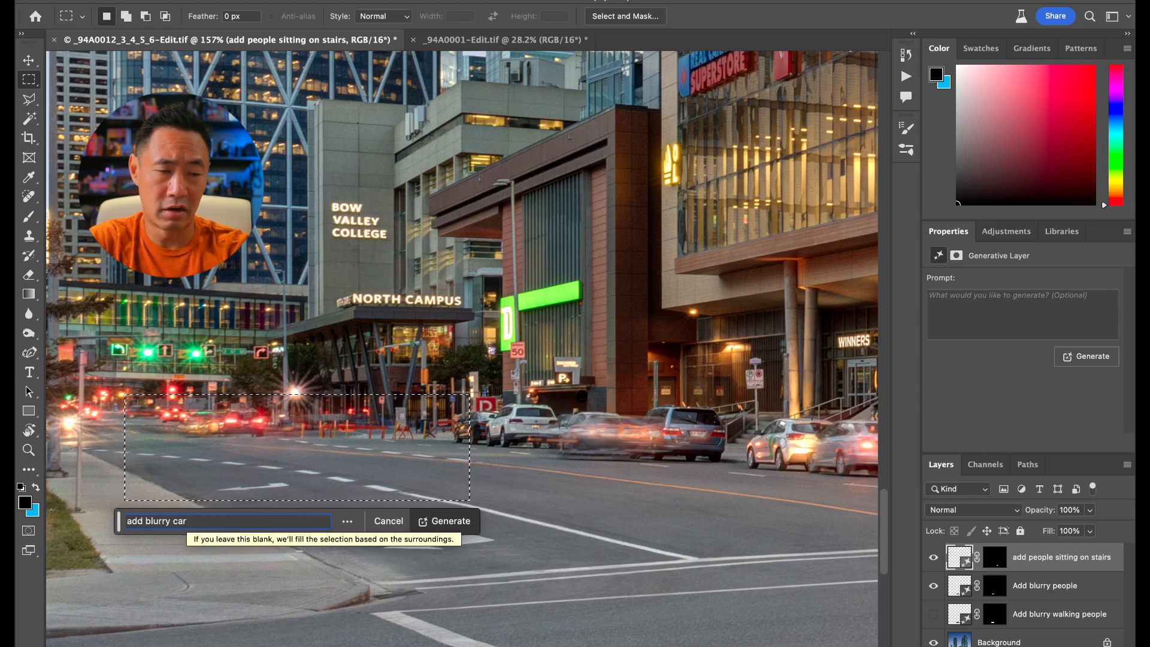
{"action": "left_click", "coordinate": [446, 521]}
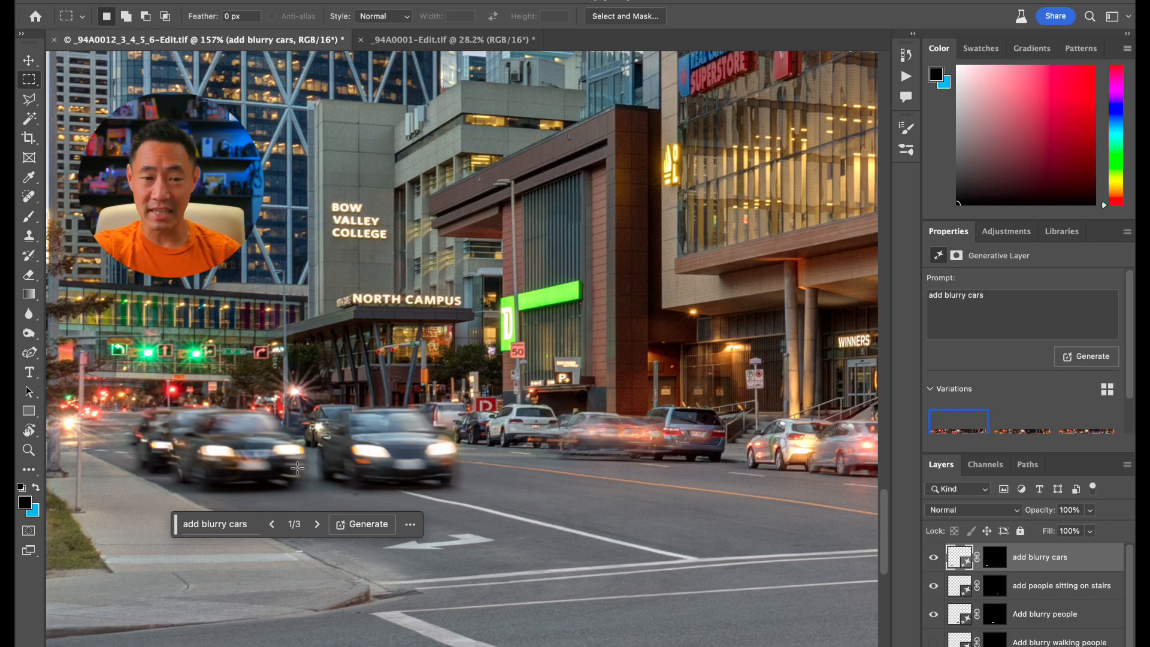
Step: Compare all three variations of the "add blurry cars" fill and return to variation 1
{"action": "left_click", "coordinate": [319, 524]}
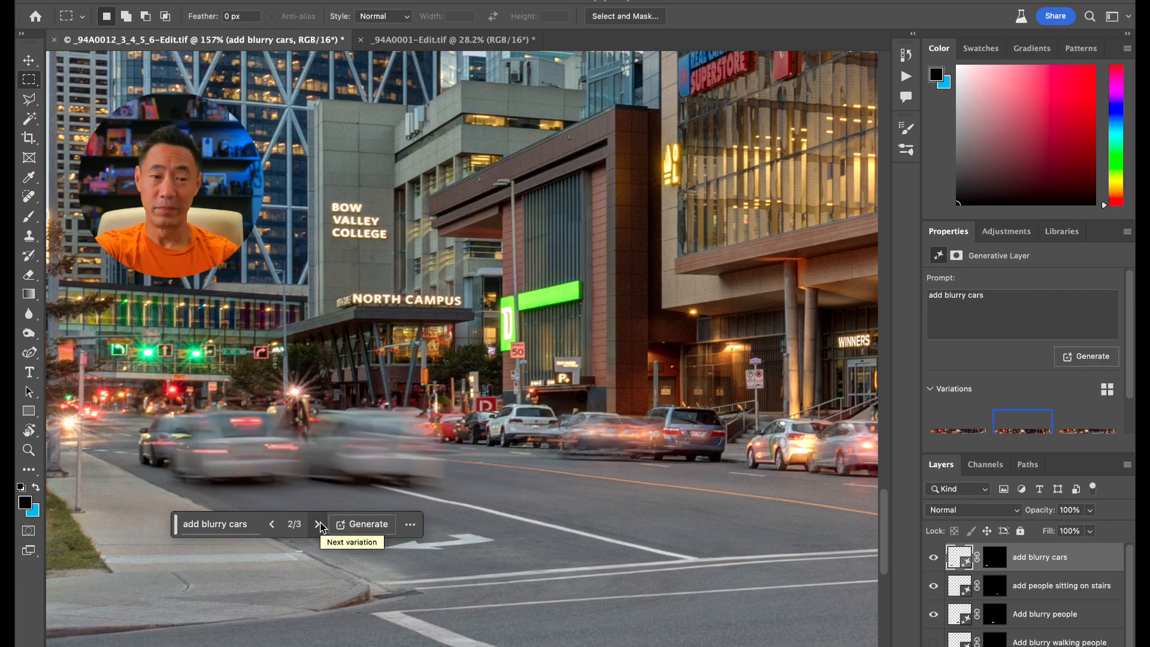
{"action": "left_click", "coordinate": [318, 524]}
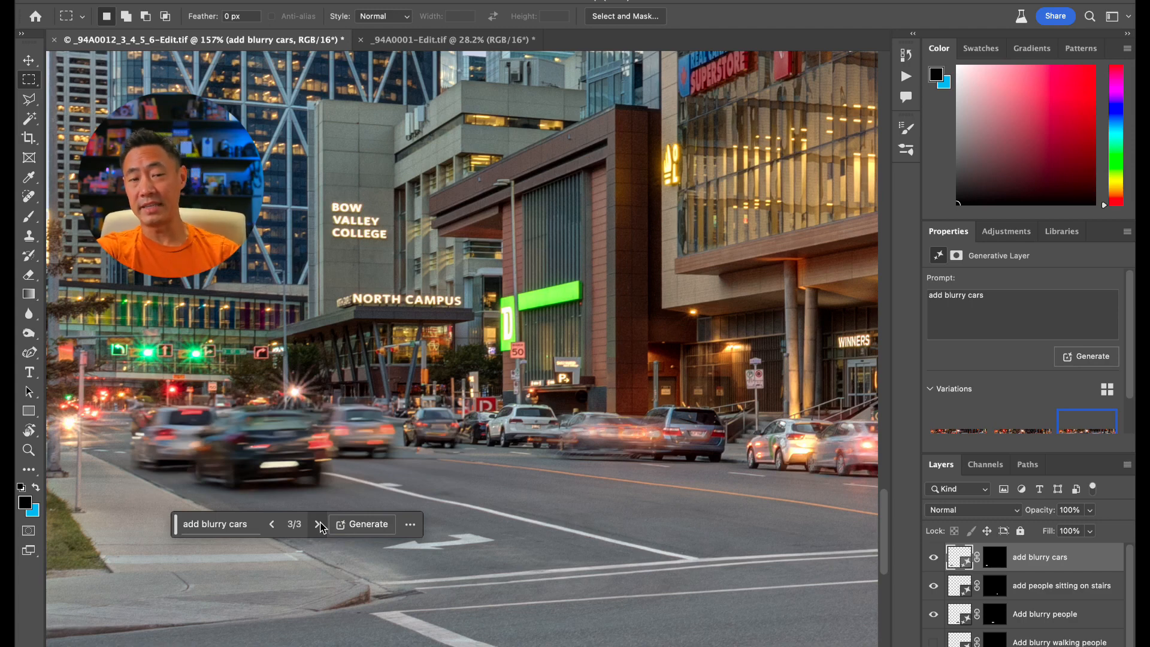
{"action": "left_click", "coordinate": [318, 524]}
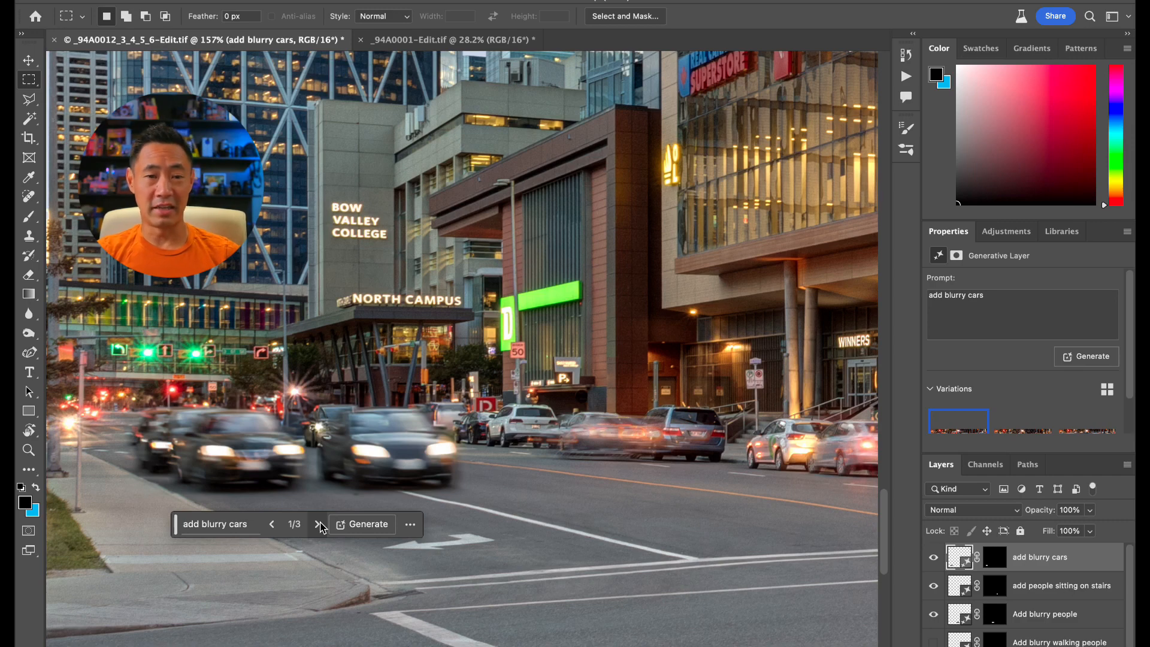
Step: Select a wide rectangle of road and sidewalk in front of the Winners building and run Generative Fill with "add streaking car lights"
{"action": "scroll", "coordinate": [449, 509], "scroll_direction": "right", "scroll_amount": 10}
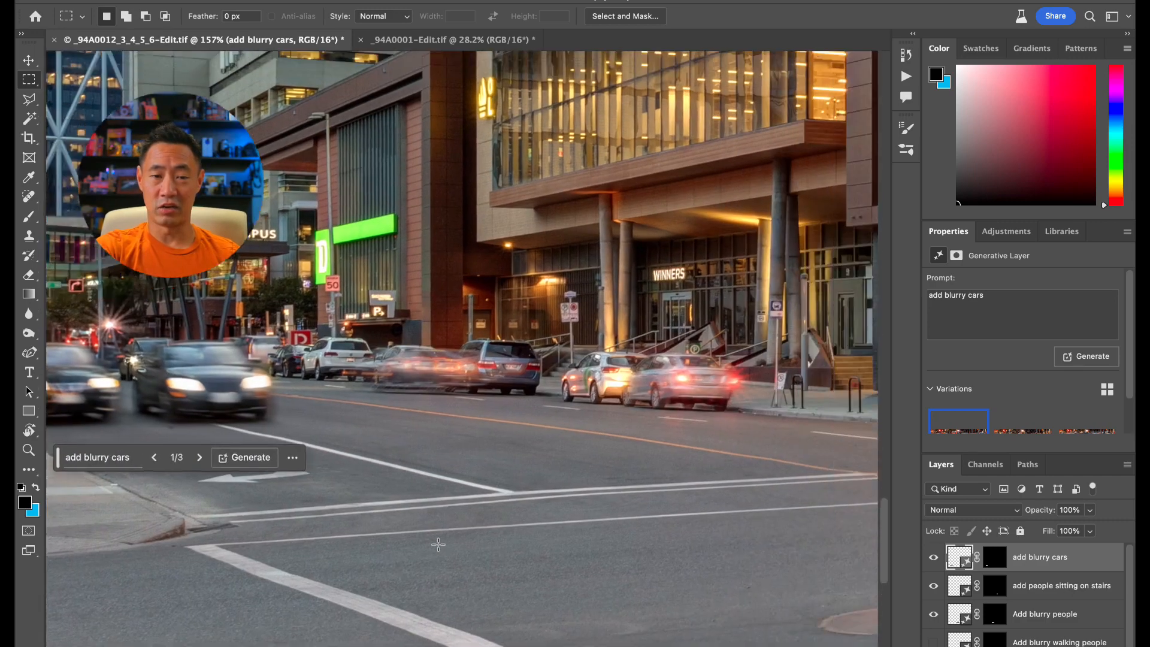
{"action": "left_click_drag", "start_coordinate": [323, 339], "coordinate": [682, 552]}
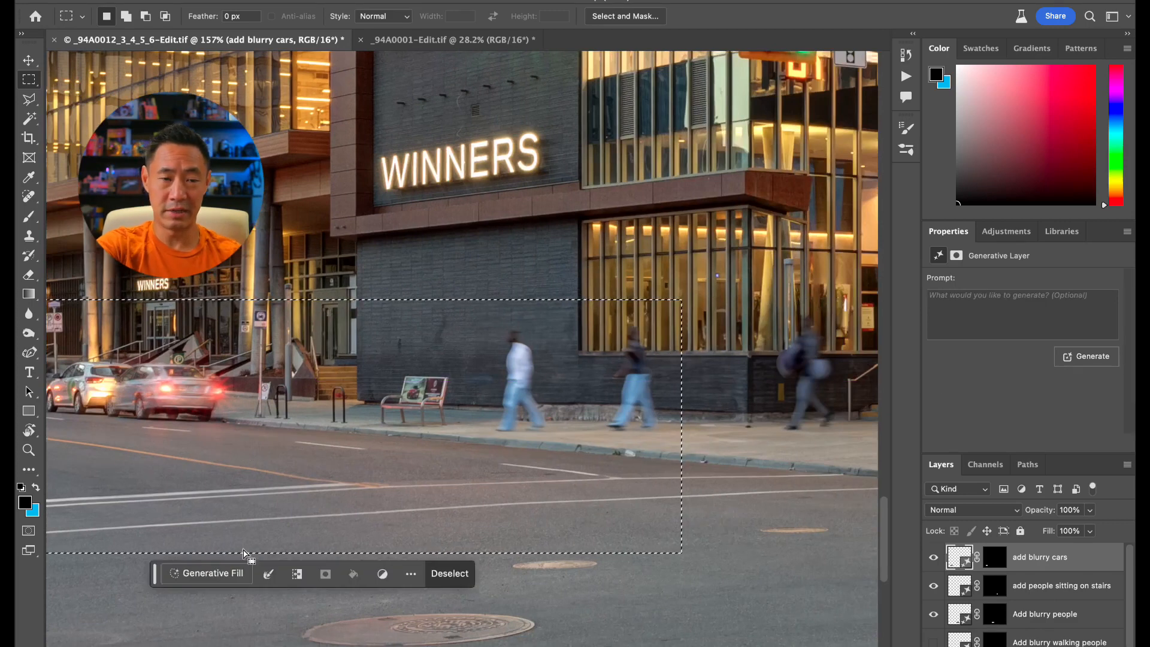
{"action": "left_click", "coordinate": [205, 574]}
{"action": "type", "text": "add"}
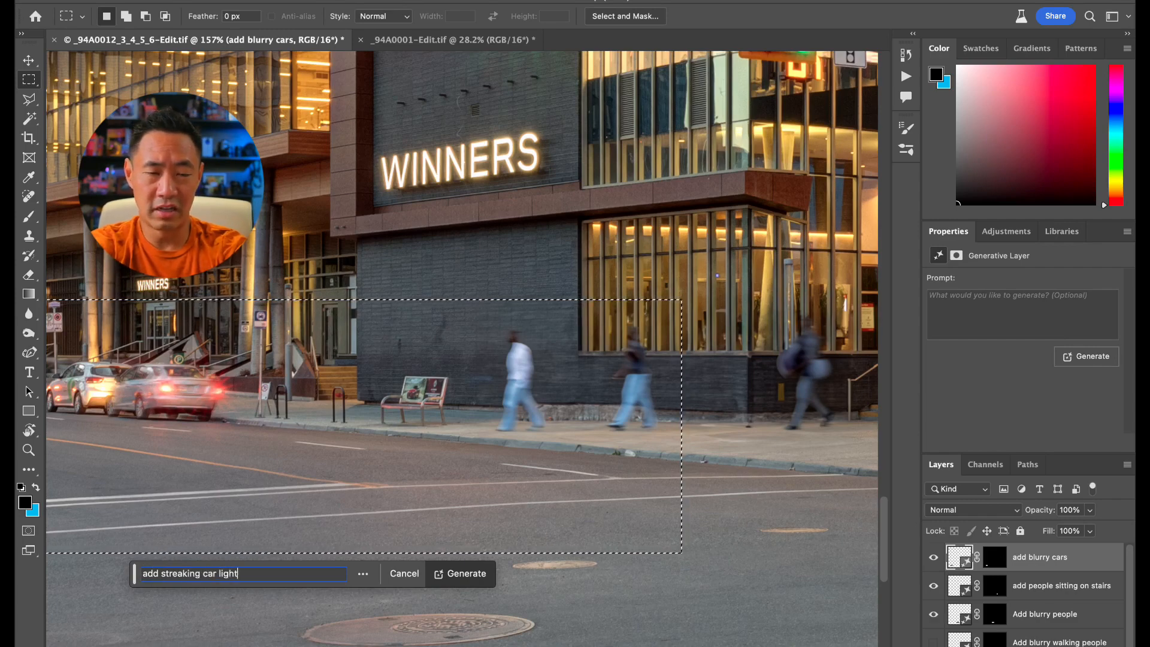
{"action": "type", "text": " streaking car lights"}
{"action": "key", "text": "Return"}
{"action": "scroll", "coordinate": [426, 390], "scroll_direction": "left", "scroll_amount": 5}
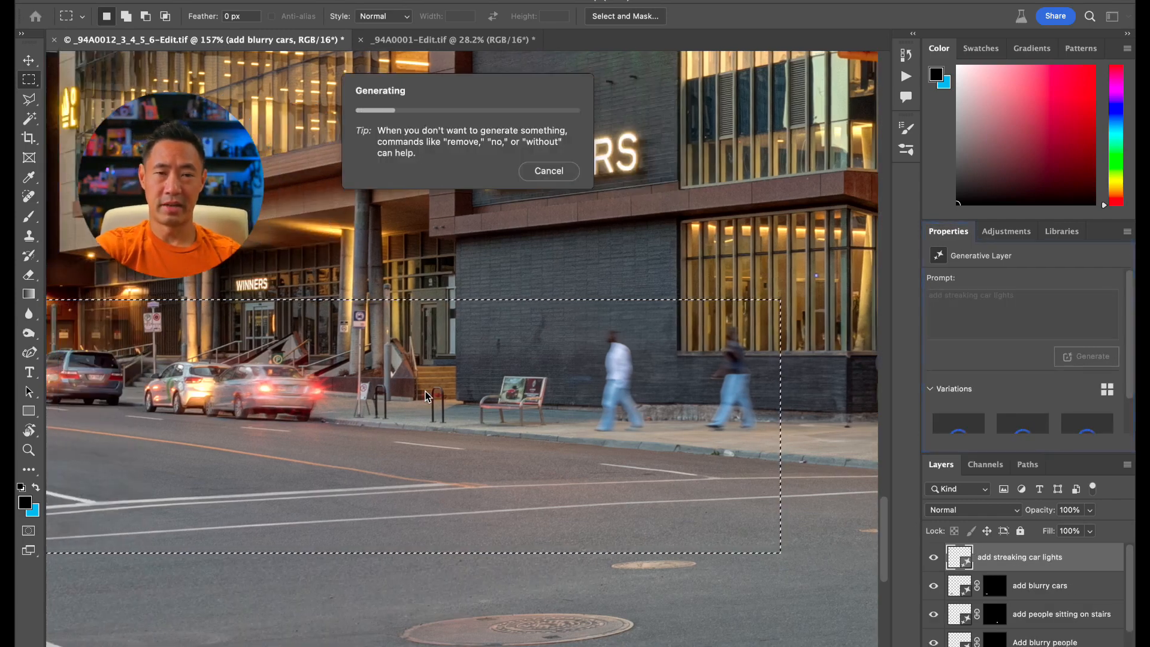
{"action": "scroll", "coordinate": [425, 390], "scroll_direction": "right", "scroll_amount": 1}
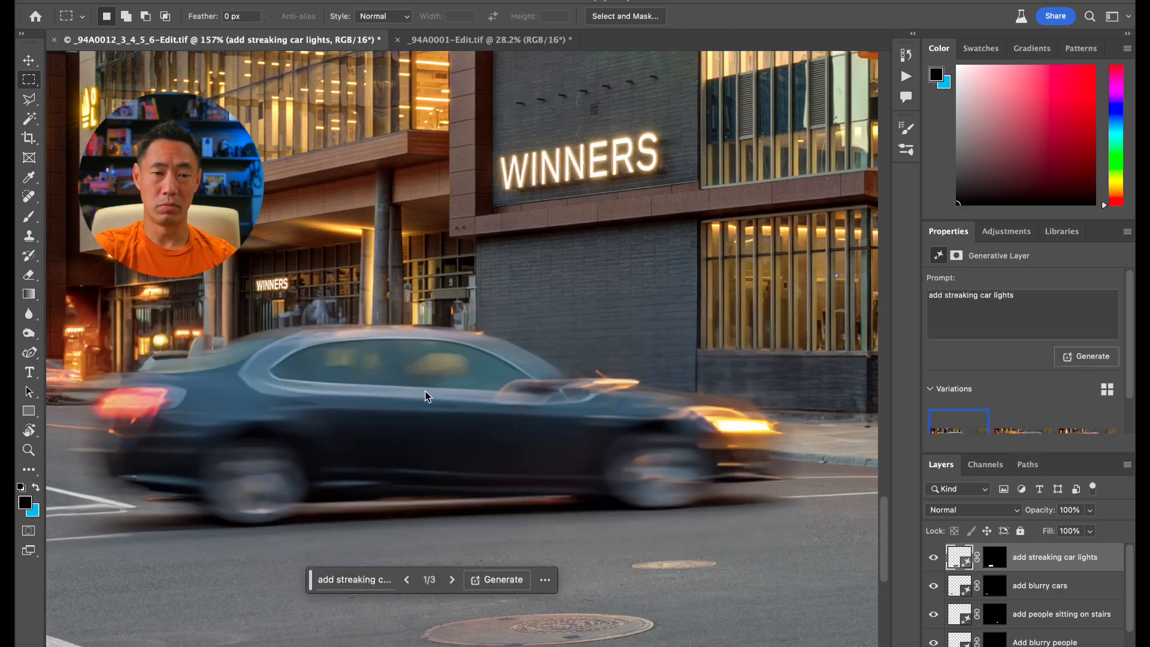
Step: Compare the "add streaking car lights" variations within the whole street scene and switch to variation 3
{"action": "scroll", "coordinate": [426, 391], "scroll_direction": "down", "scroll_amount": 6}
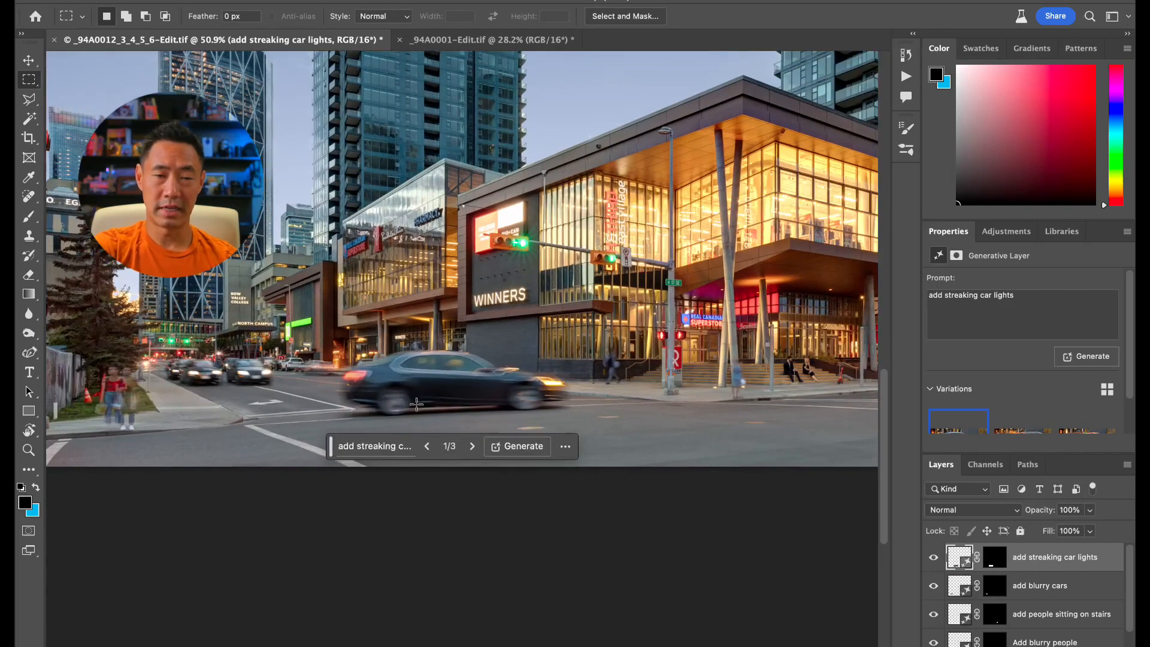
{"action": "left_click", "coordinate": [472, 447]}
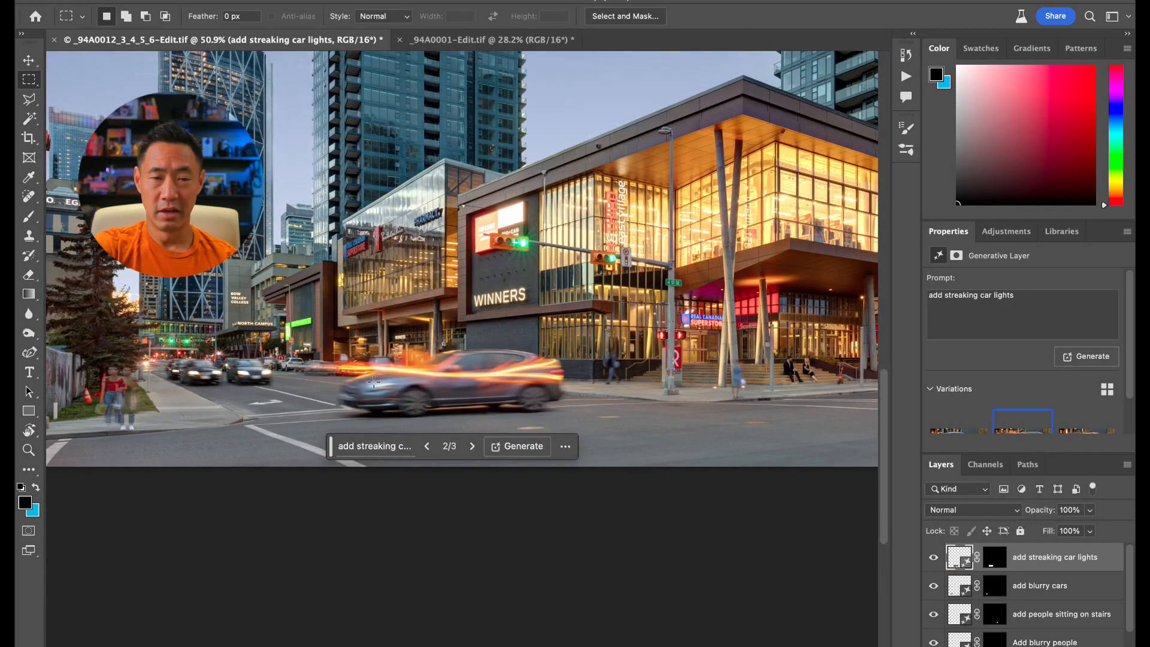
{"action": "left_click", "coordinate": [481, 446]}
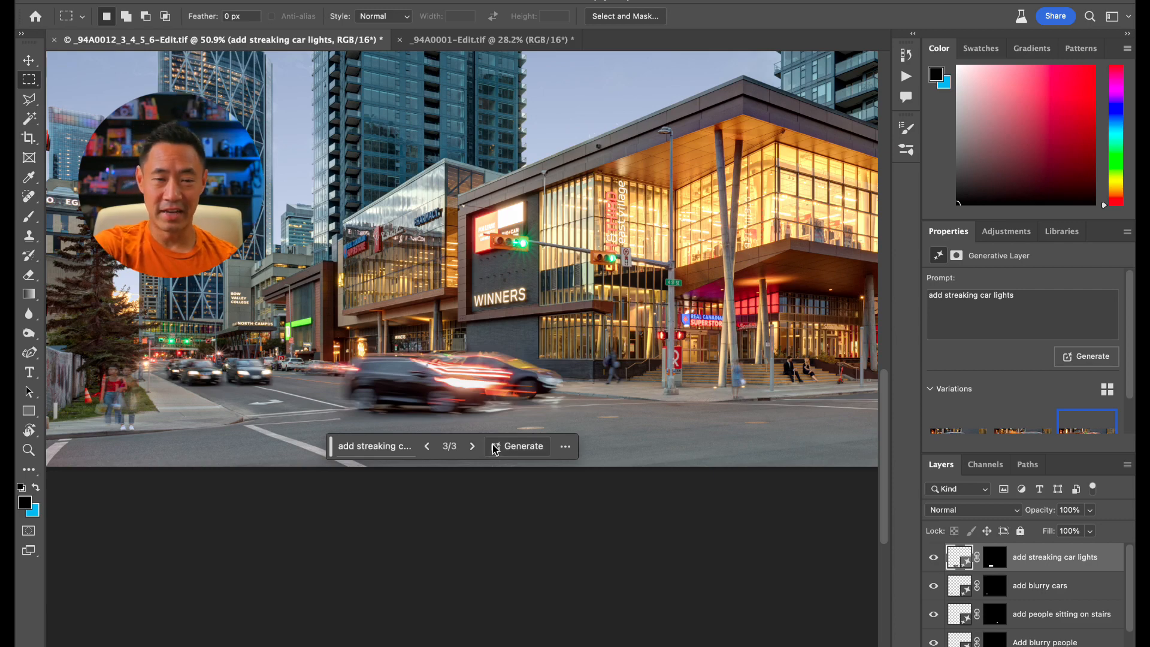
Step: Change the generative layer's prompt to "add streaking lights" and generate new variations of the road area
{"action": "left_click", "coordinate": [353, 448]}
{"action": "triple_click", "coordinate": [353, 451]}
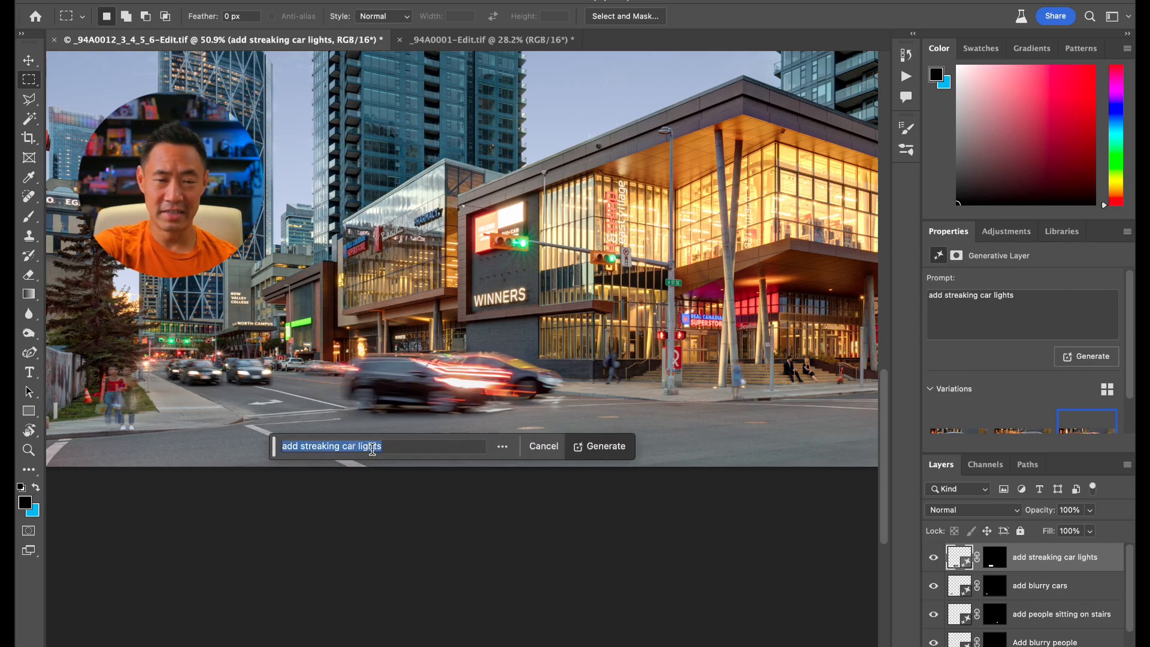
{"action": "left_click", "coordinate": [372, 448]}
{"action": "left_click", "coordinate": [359, 446]}
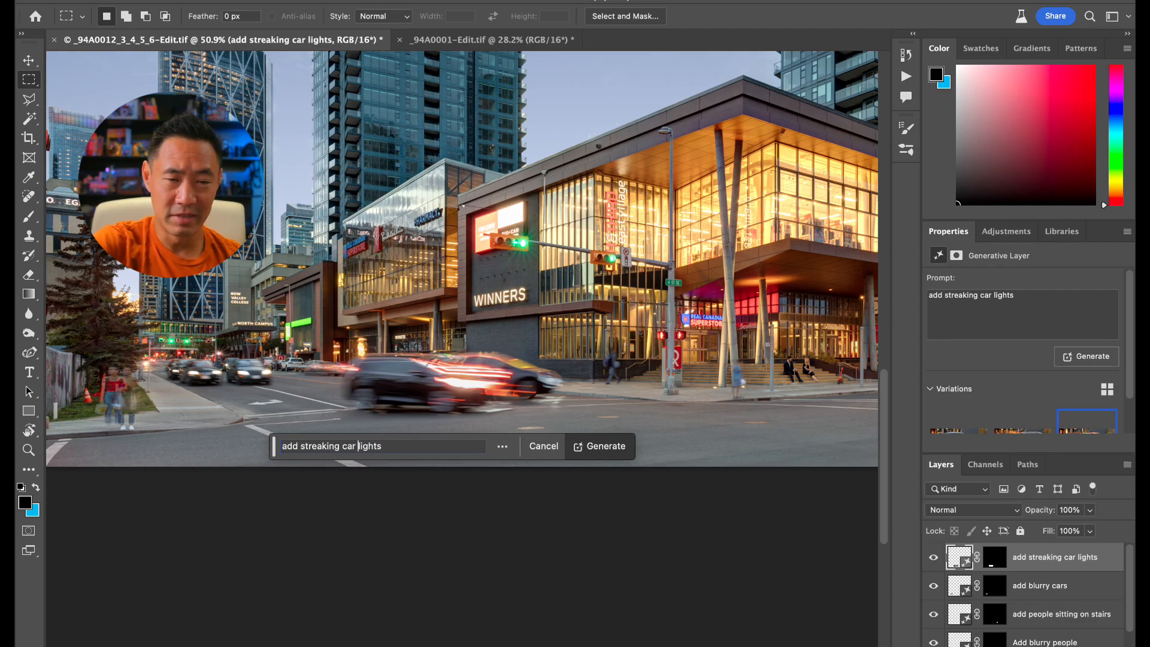
{"action": "key", "text": "BackSpace"}
{"action": "key", "text": "BackSpace"}
{"action": "key", "text": "BackSpace"}
{"action": "key", "text": "BackSpace"}
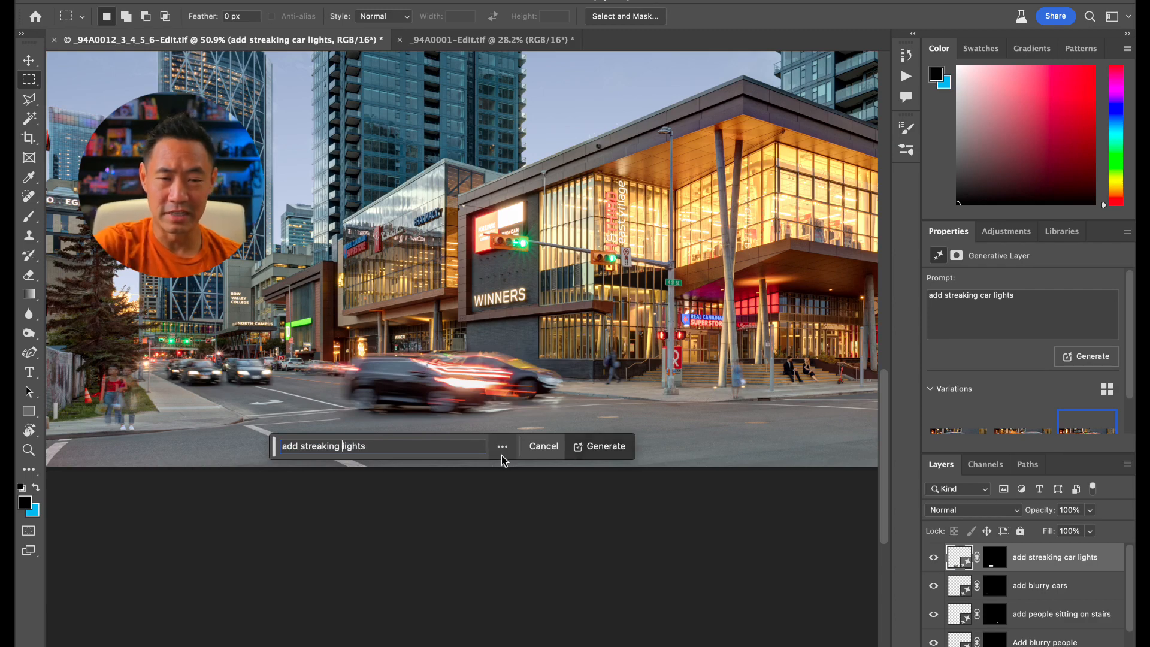
{"action": "left_click", "coordinate": [599, 448]}
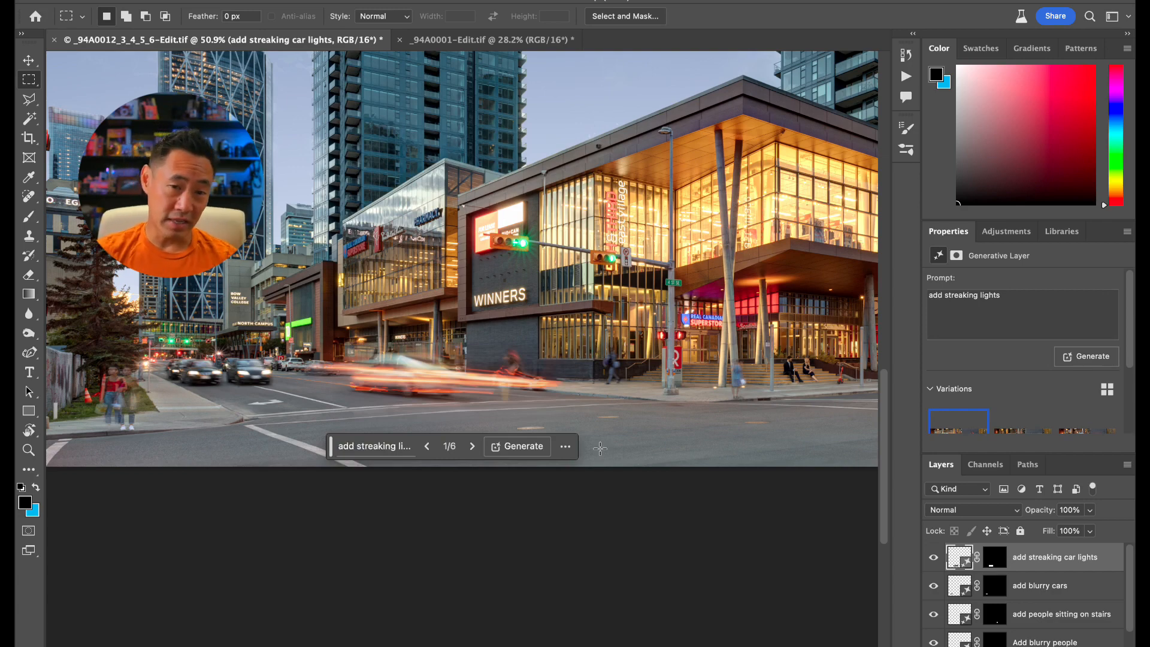
Step: Compare the first three "add streaking lights" variations, switch to variation 3 and check it within the whole street scene
{"action": "left_click", "coordinate": [472, 446]}
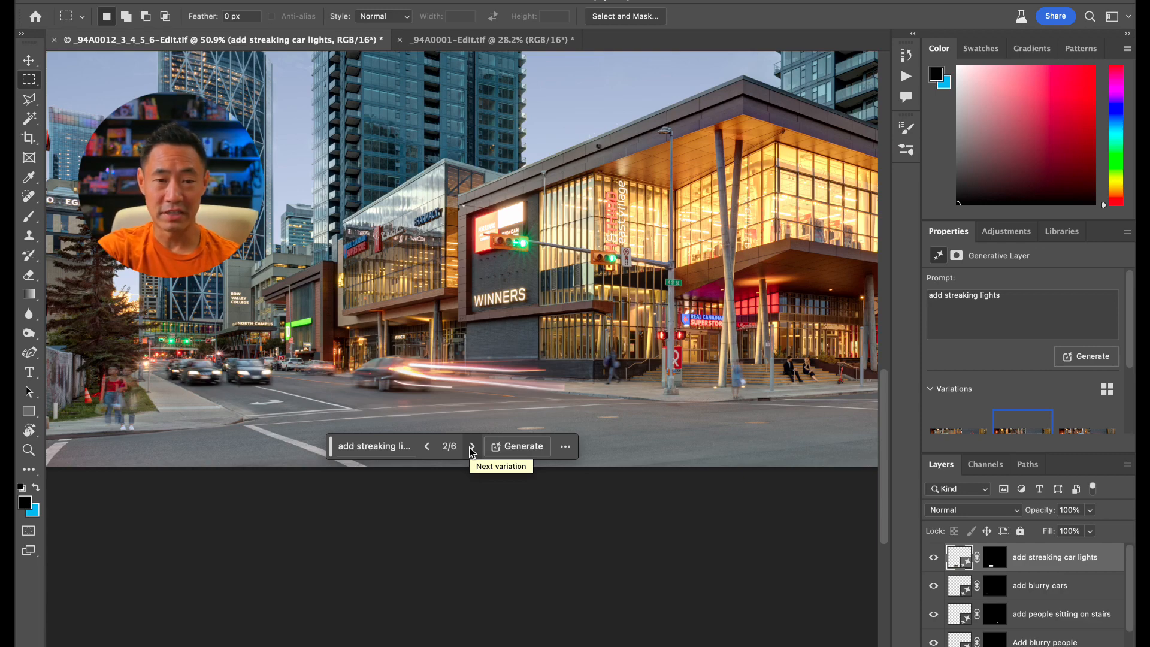
{"action": "left_click", "coordinate": [472, 446]}
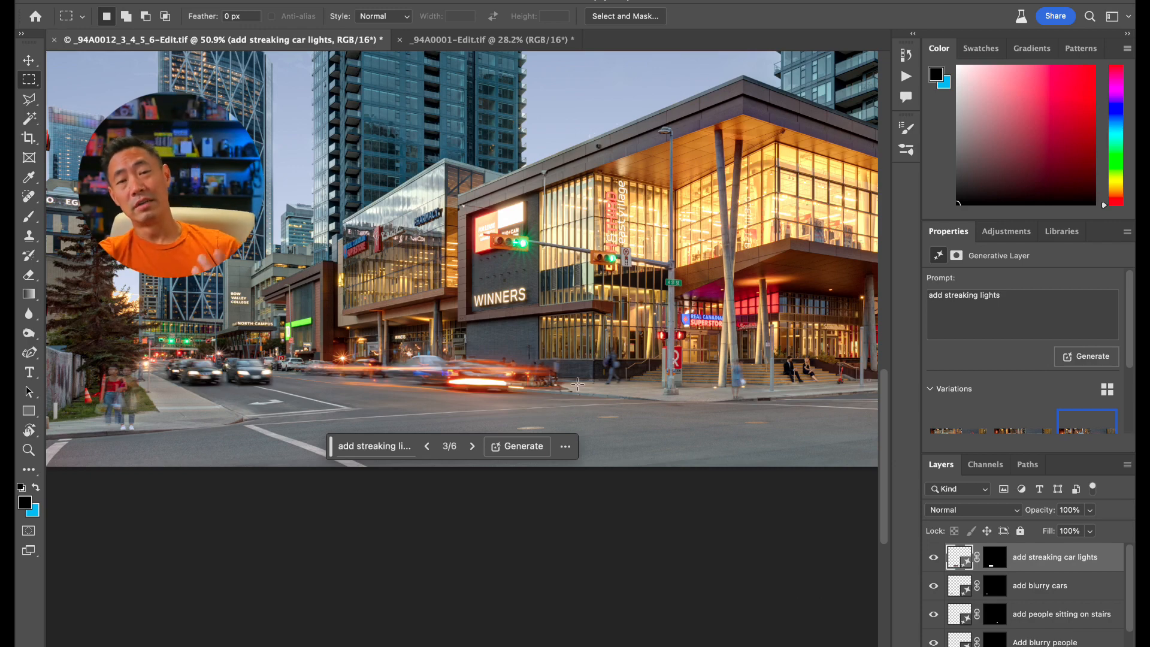
{"action": "scroll", "coordinate": [577, 383], "scroll_direction": "down", "scroll_amount": 3}
{"action": "scroll", "coordinate": [577, 383], "scroll_direction": "up", "scroll_amount": 3}
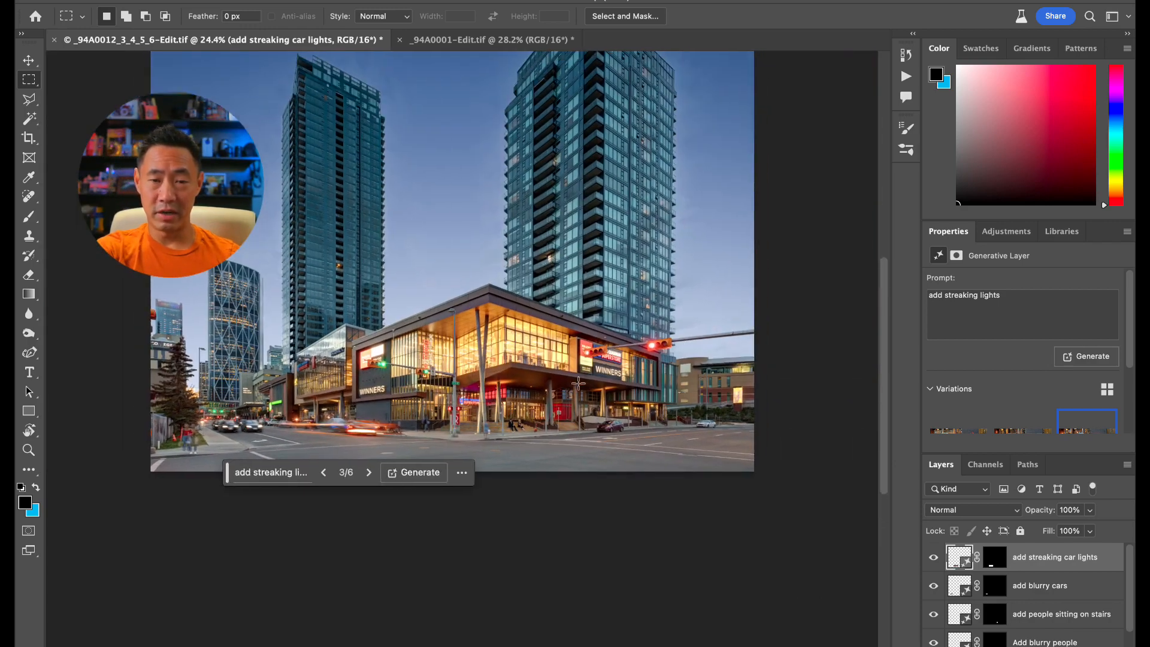
{"action": "scroll", "coordinate": [578, 383], "scroll_direction": "up", "scroll_amount": 1}
{"action": "scroll", "coordinate": [578, 383], "scroll_direction": "down", "scroll_amount": 2}
{"action": "scroll", "coordinate": [578, 383], "scroll_direction": "left", "scroll_amount": 3}
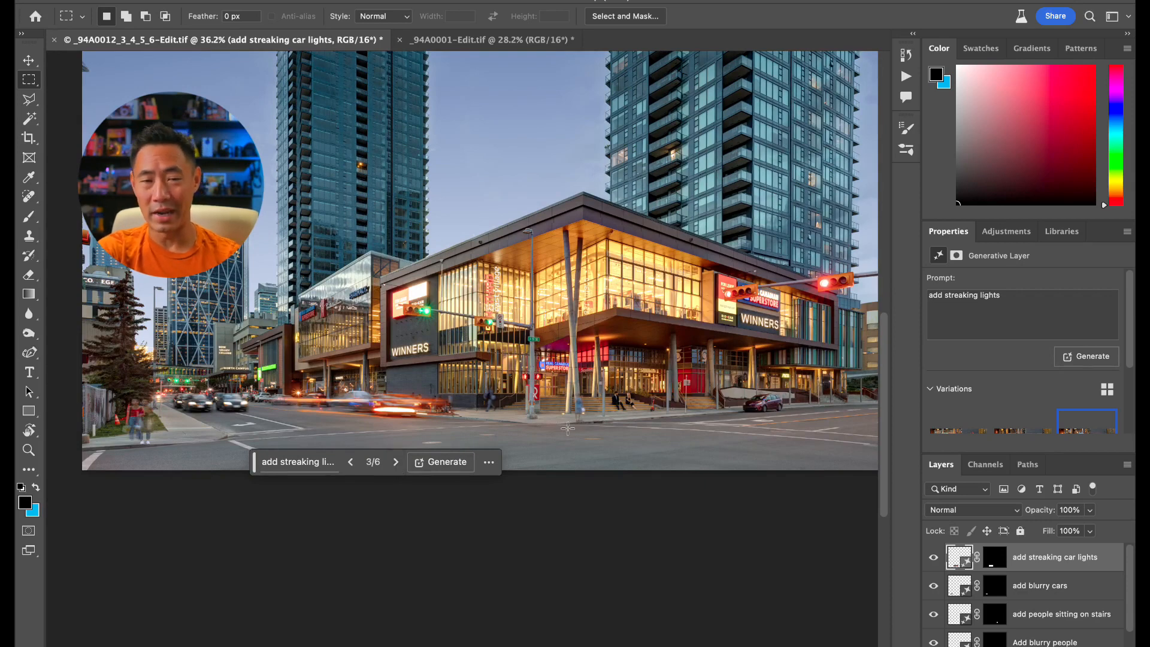
Step: Select a rectangle of road around the two cars beside the Winners building and run Generative Fill with "add cyclist"
{"action": "scroll", "coordinate": [711, 399], "scroll_direction": "right", "scroll_amount": 3}
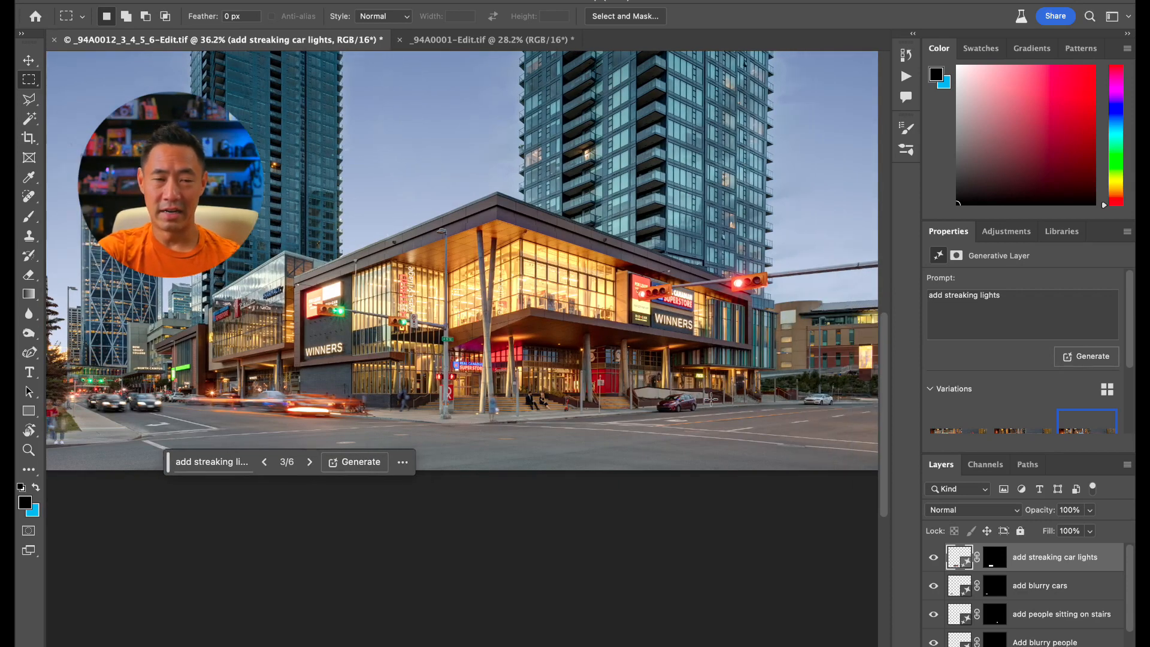
{"action": "scroll", "coordinate": [710, 398], "scroll_direction": "right", "scroll_amount": 5}
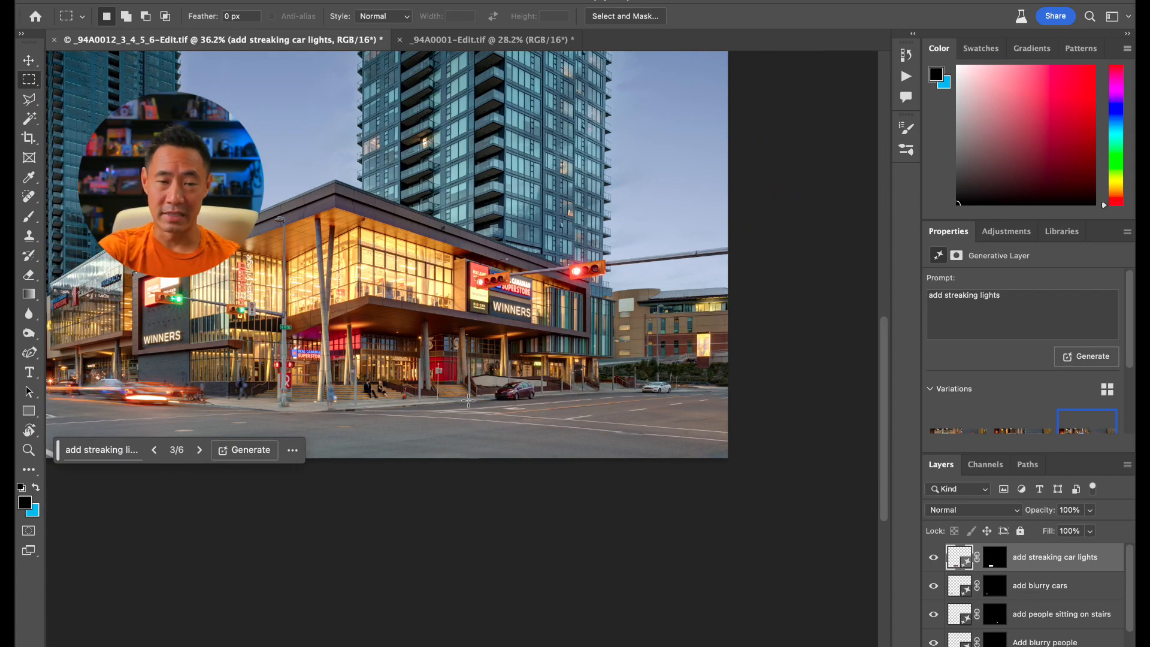
{"action": "left_click_drag", "start_coordinate": [495, 379], "coordinate": [695, 448]}
{"action": "left_click", "coordinate": [510, 470]}
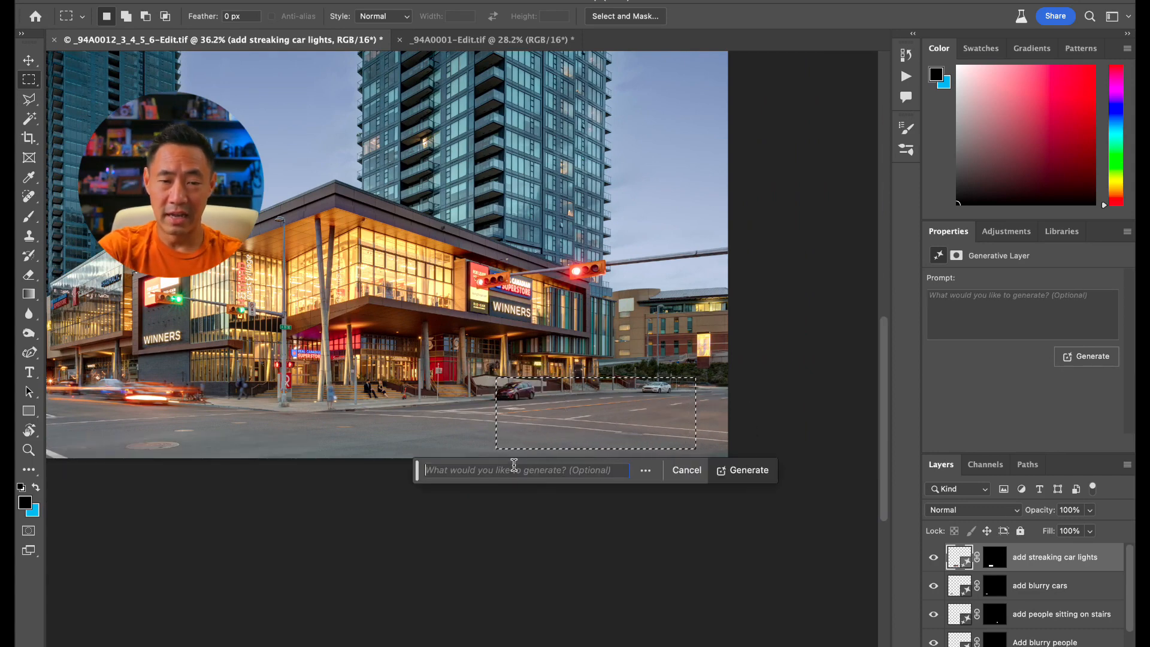
{"action": "type", "text": "add "}
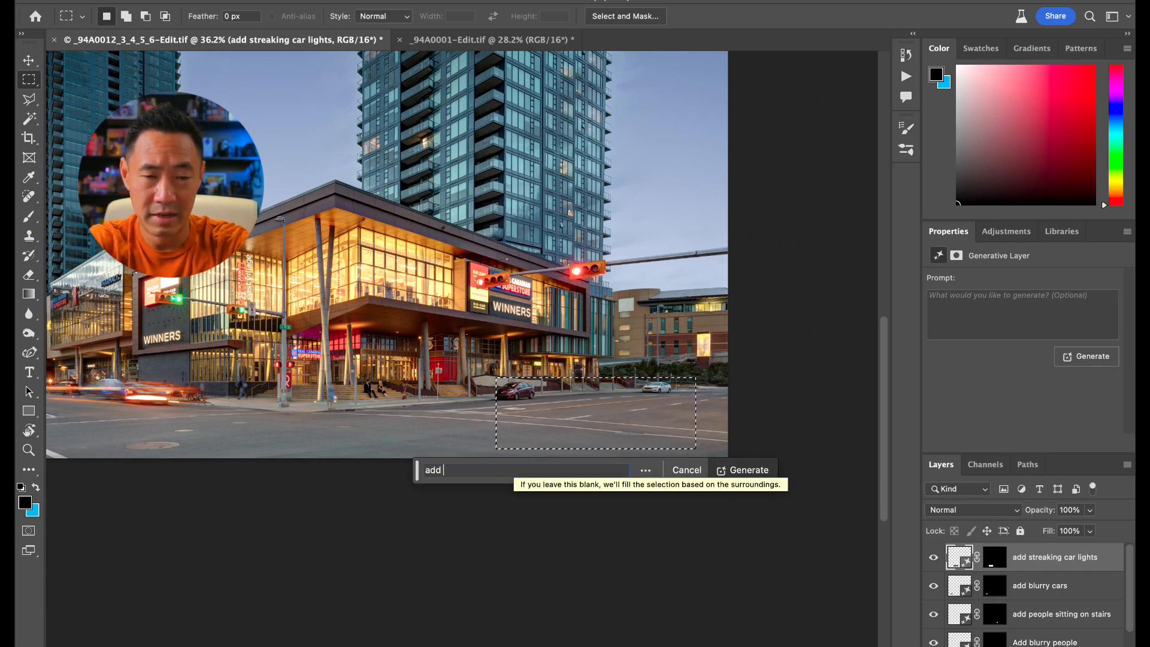
{"action": "type", "text": "cyck"}
{"action": "key", "text": "BackSpace"}
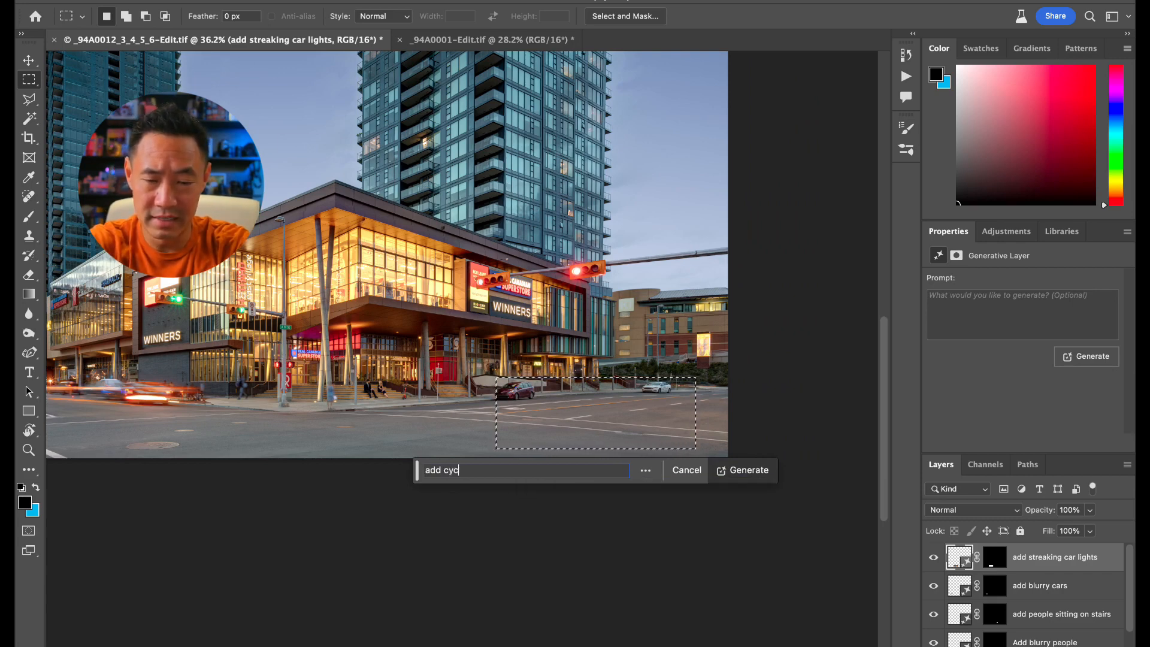
{"action": "type", "text": "list"}
{"action": "key", "text": "Return"}
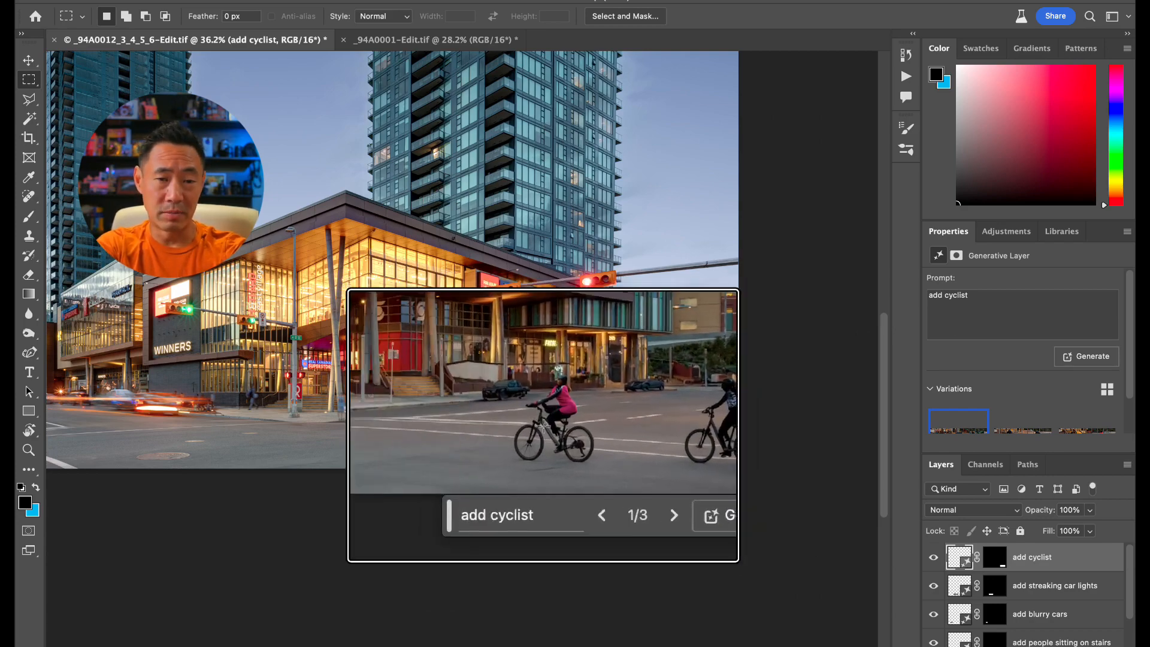
Step: Compare all three variations of the "add cyclist" fill up close and return to variation 1
{"action": "key", "text": "super+plus"}
{"action": "key", "text": "super+plus"}
{"action": "key", "text": "super+plus"}
{"action": "scroll", "coordinate": [543, 425], "scroll_direction": "right", "scroll_amount": 4}
{"action": "scroll", "coordinate": [542, 425], "scroll_direction": "down", "scroll_amount": 1}
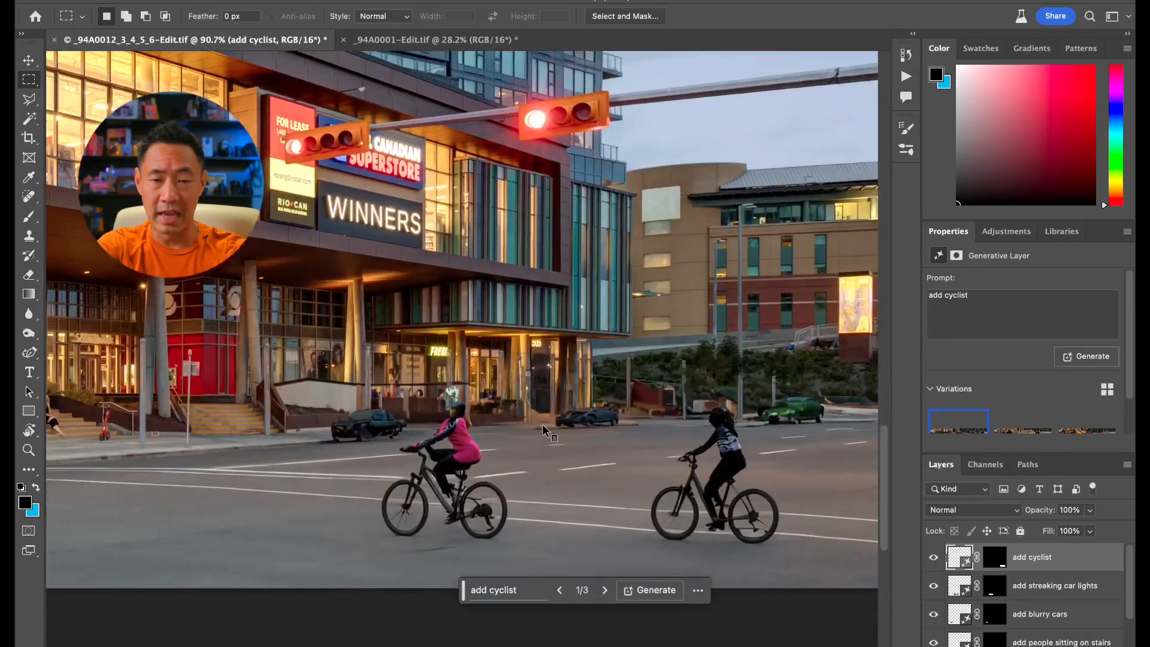
{"action": "scroll", "coordinate": [543, 426], "scroll_direction": "up", "scroll_amount": 2}
{"action": "scroll", "coordinate": [542, 425], "scroll_direction": "right", "scroll_amount": 2}
{"action": "scroll", "coordinate": [541, 423], "scroll_direction": "down", "scroll_amount": 1}
{"action": "scroll", "coordinate": [541, 423], "scroll_direction": "right", "scroll_amount": 1}
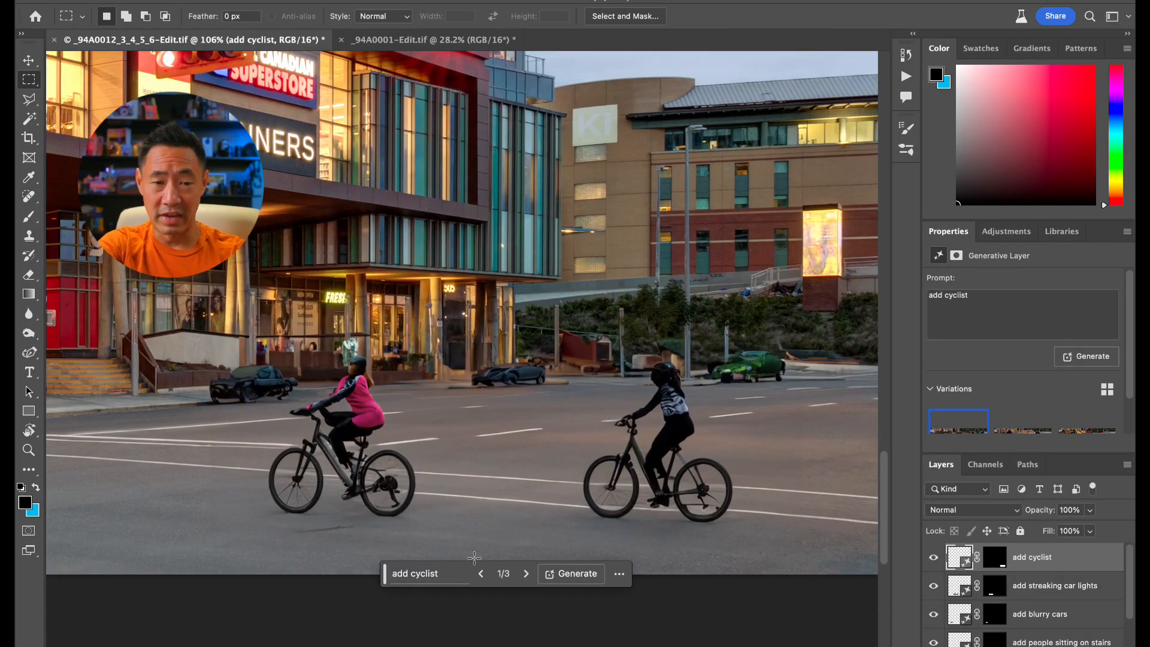
{"action": "left_click", "coordinate": [527, 574]}
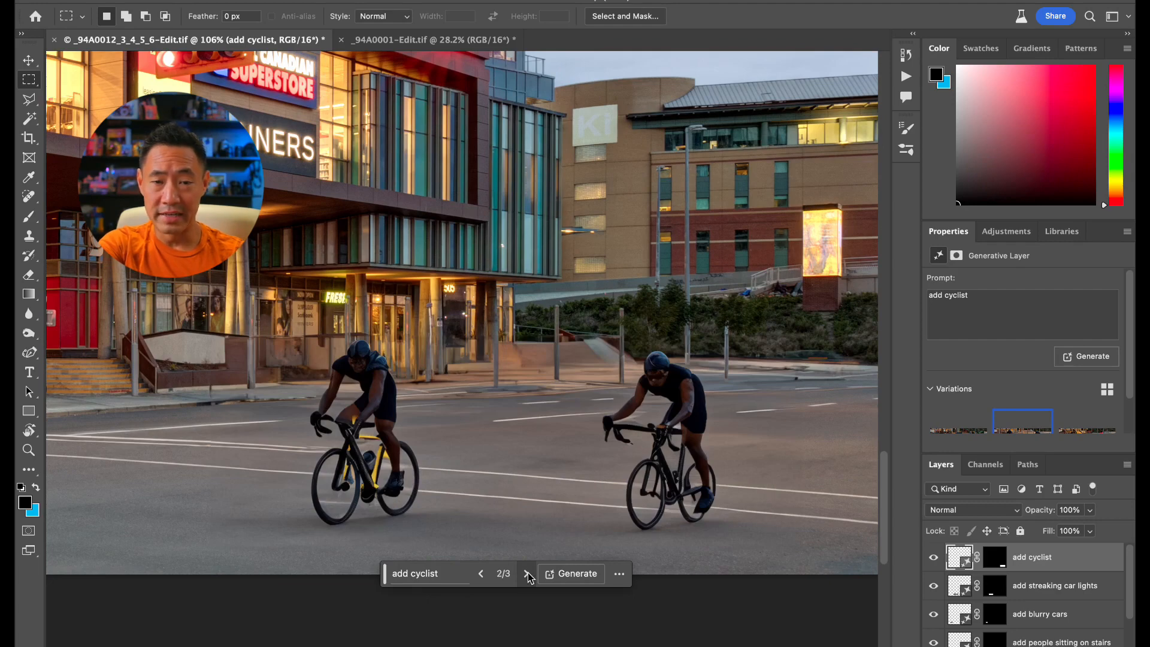
{"action": "left_click", "coordinate": [526, 573]}
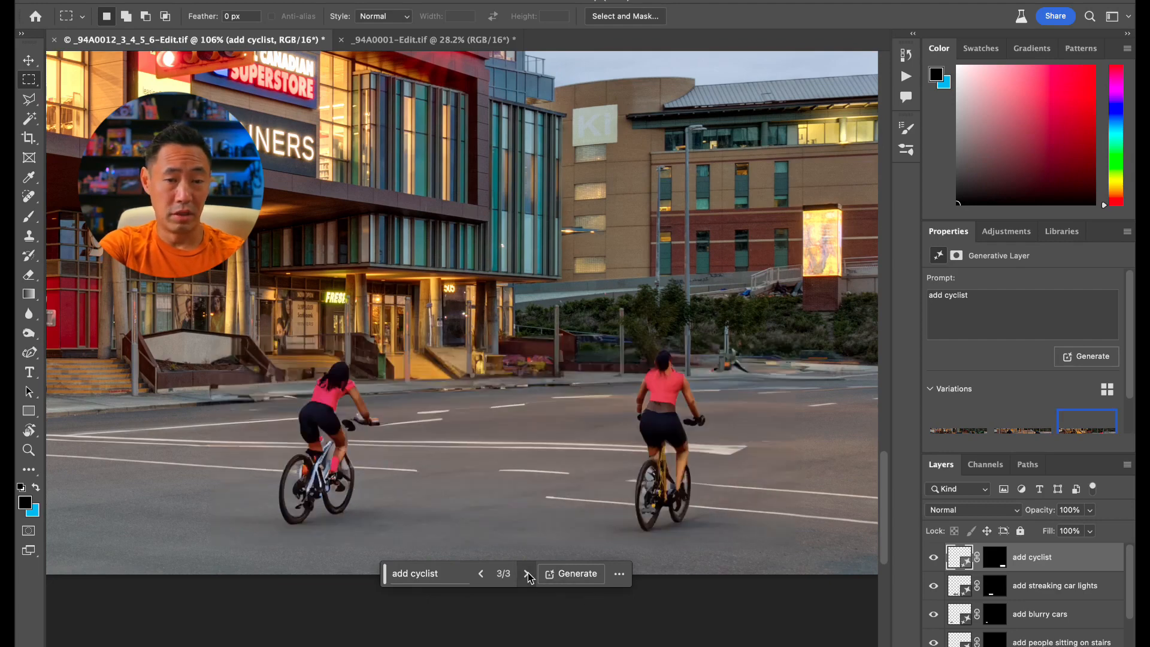
{"action": "left_click", "coordinate": [481, 573]}
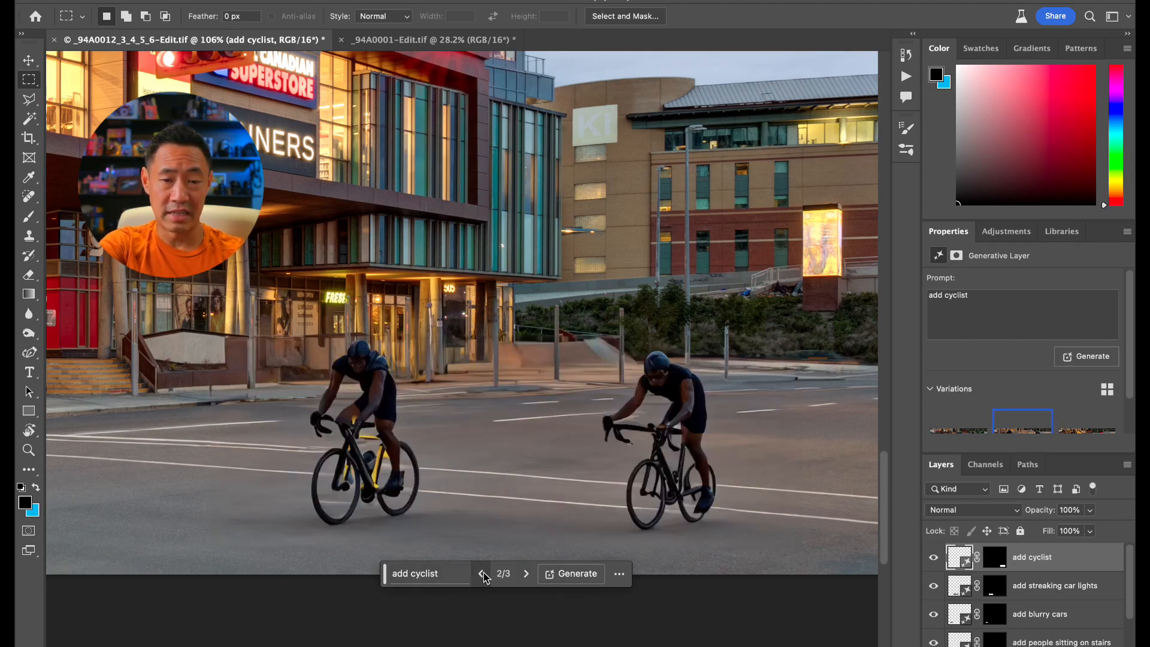
{"action": "scroll", "coordinate": [566, 522], "scroll_direction": "down", "scroll_amount": 5}
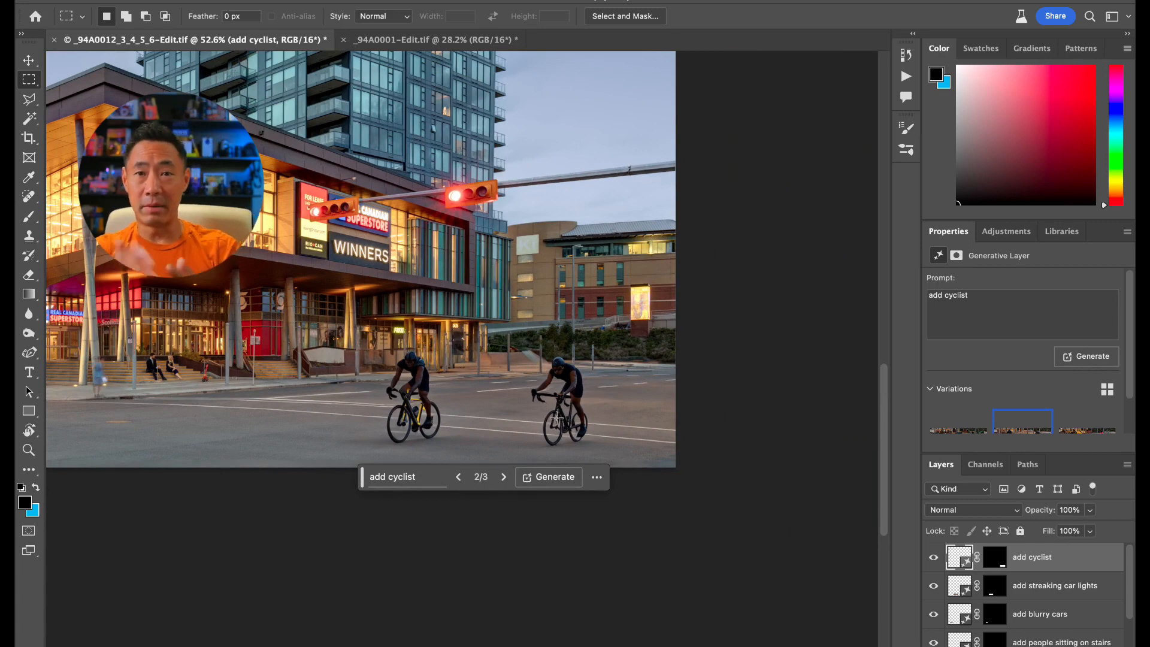
{"action": "left_click", "coordinate": [458, 477]}
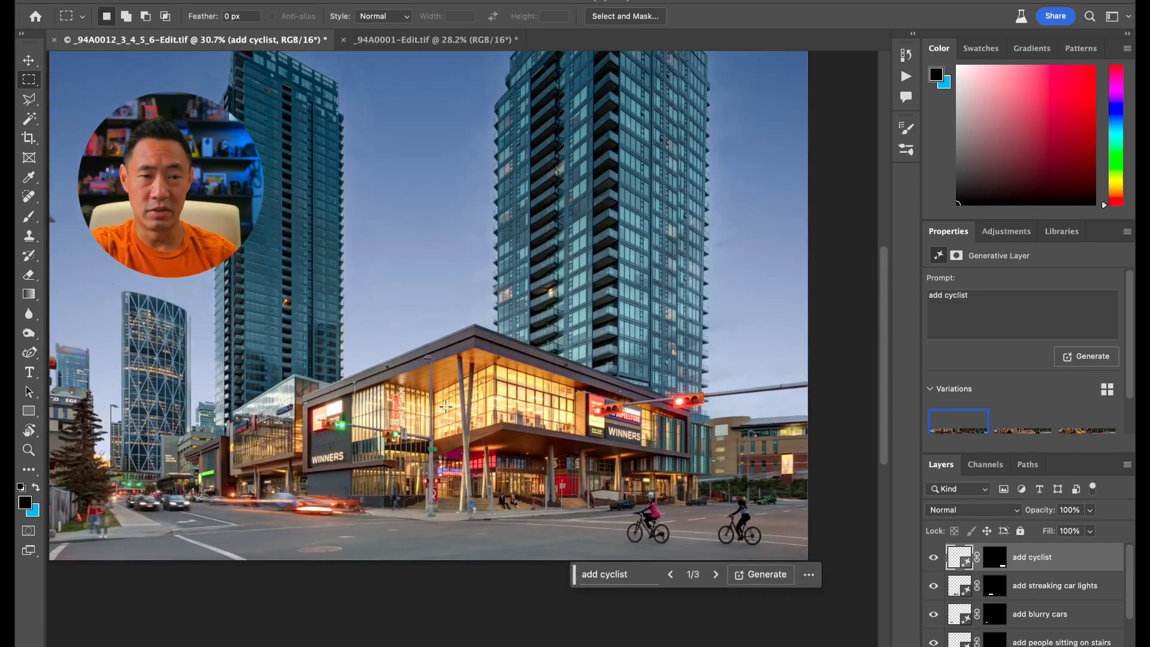
Step: Select a rectangle of windows on the left apartment tower and run Generative Fill with "turn on lights in apartment building"
{"action": "scroll", "coordinate": [381, 338], "scroll_direction": "up", "scroll_amount": 10}
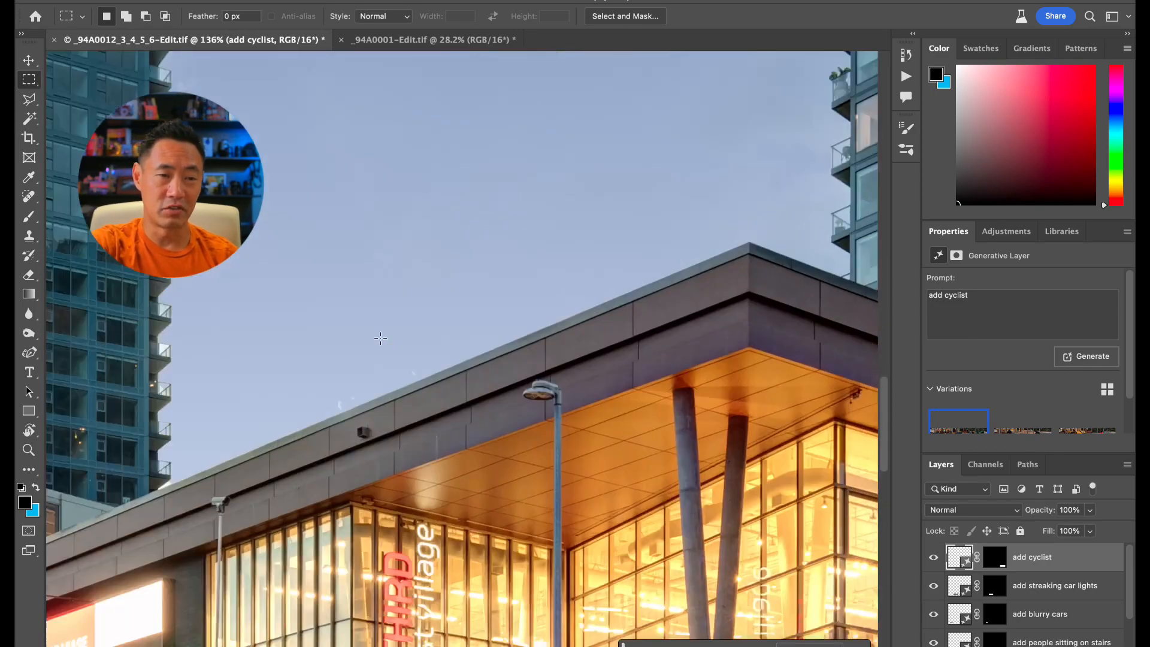
{"action": "scroll", "coordinate": [380, 338], "scroll_direction": "left", "scroll_amount": 12}
{"action": "scroll", "coordinate": [380, 339], "scroll_direction": "up", "scroll_amount": 6}
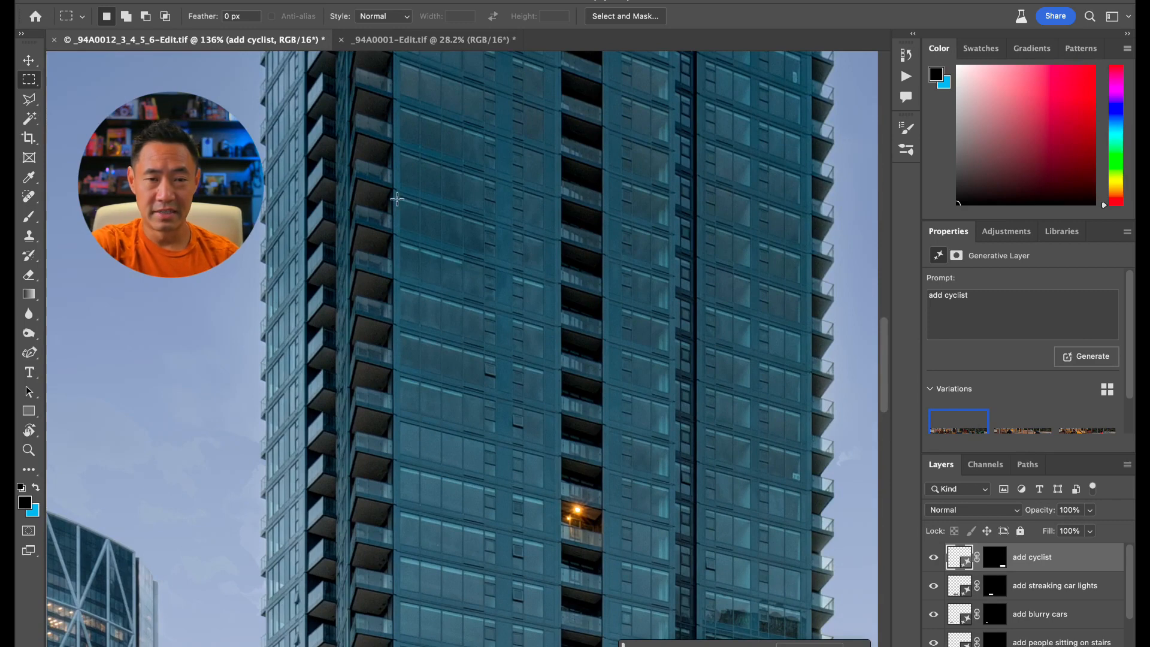
{"action": "left_click_drag", "start_coordinate": [400, 309], "coordinate": [579, 493]}
{"action": "left_click", "coordinate": [408, 514]}
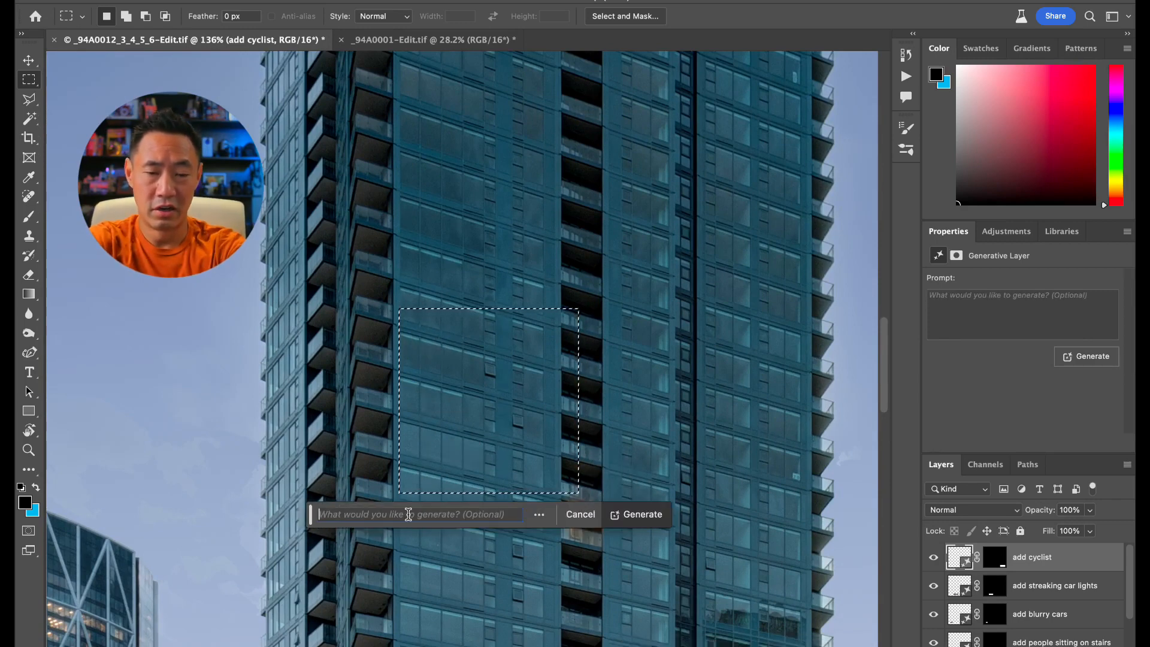
{"action": "type", "text": "tunr on a"}
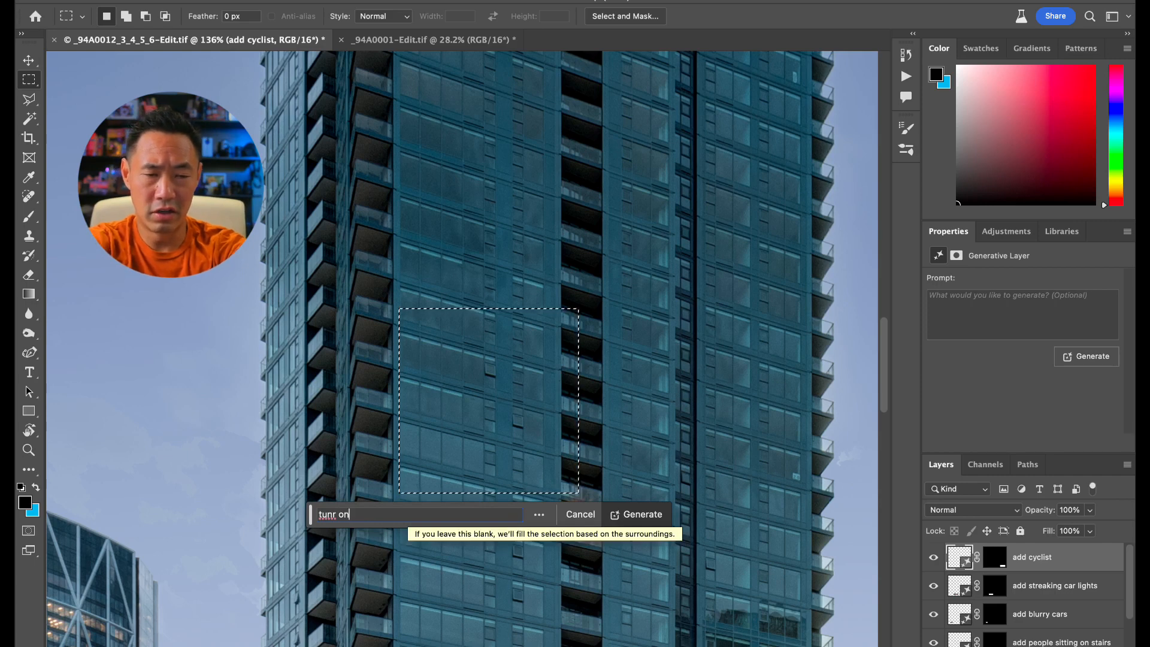
{"action": "key", "text": "BackSpace"}
{"action": "key", "text": "BackSpace"}
{"action": "key", "text": "BackSpace"}
{"action": "key", "text": "BackSpace"}
{"action": "key", "text": "BackSpace"}
{"action": "type", "text": "rn o"}
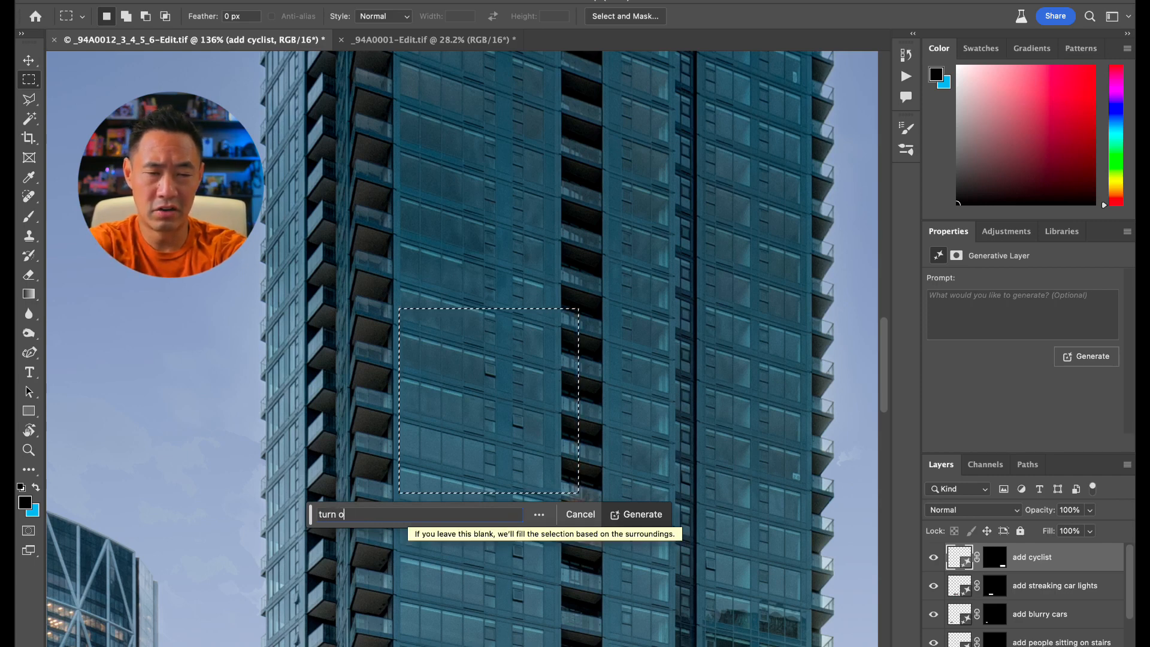
{"action": "type", "text": "n lights i"}
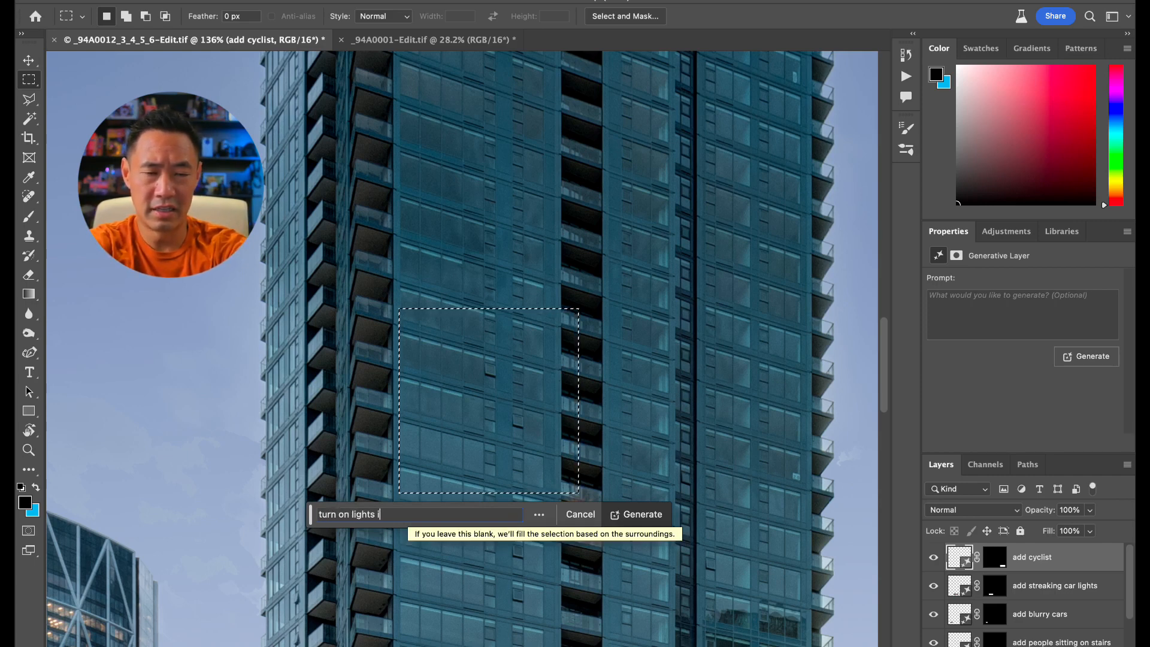
{"action": "type", "text": "n apartment building"}
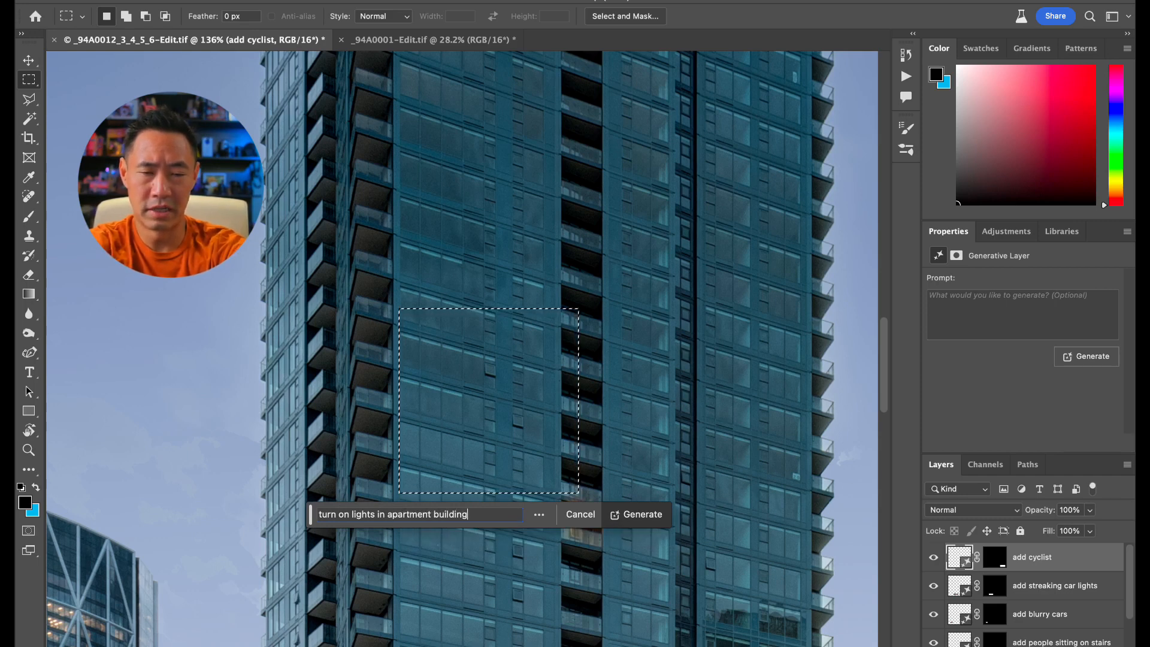
{"action": "key", "text": "Return"}
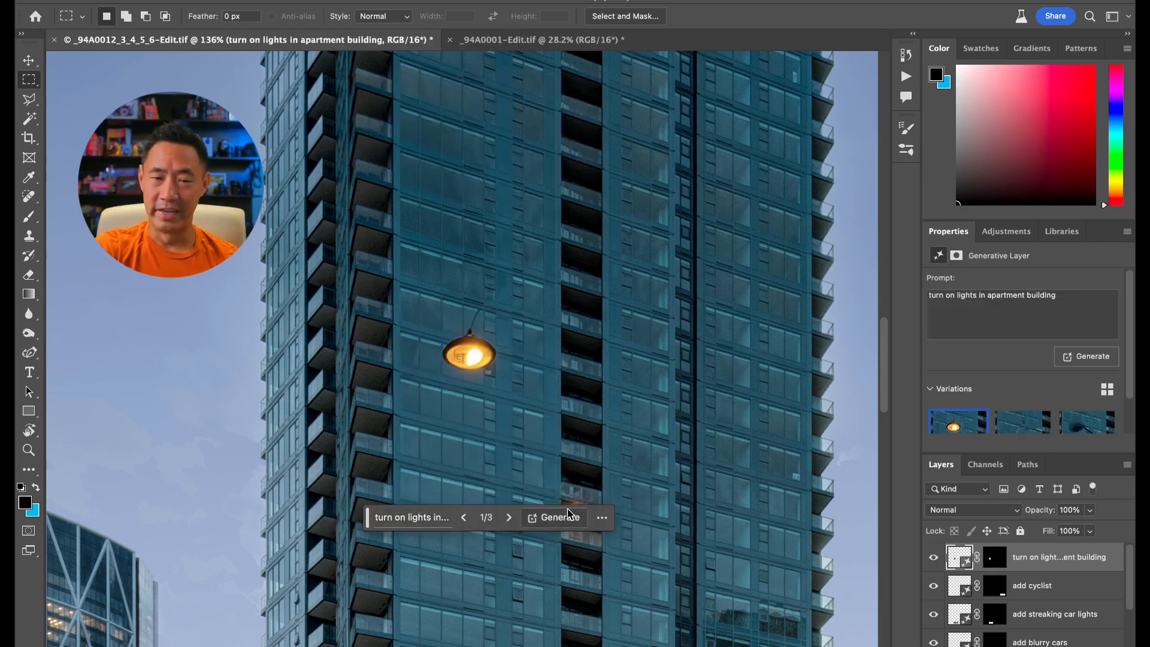
Step: Step through the apartment lights variations to variation 3 and hide that generative layer
{"action": "left_click", "coordinate": [509, 518]}
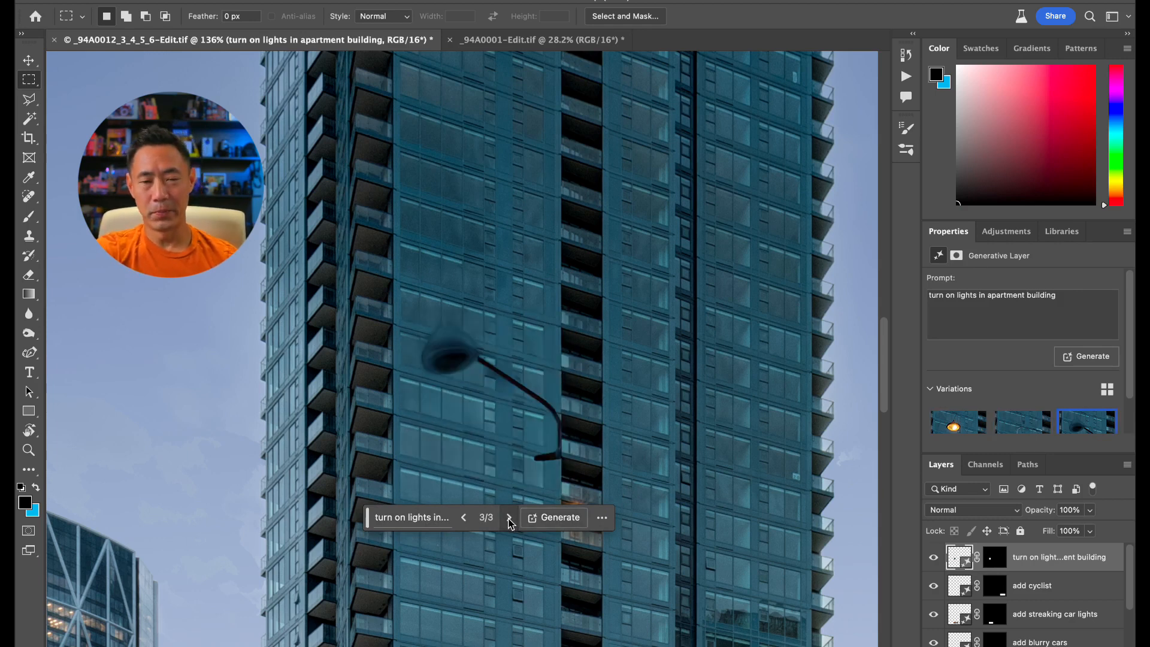
{"action": "left_click", "coordinate": [933, 557]}
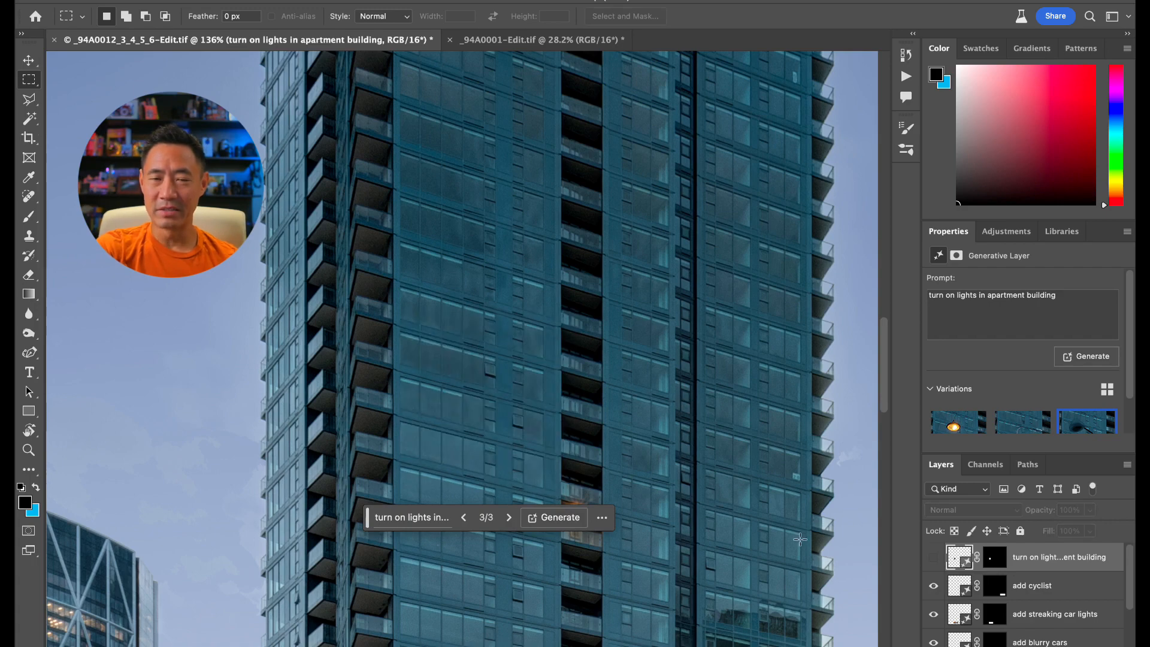
Step: Examine the whole street scene with the generated light streaks, seated people and cyclists around the Winners building
{"action": "scroll", "coordinate": [780, 523], "scroll_direction": "down", "scroll_amount": 10}
{"action": "key", "text": "super+minus"}
{"action": "key", "text": "super+minus"}
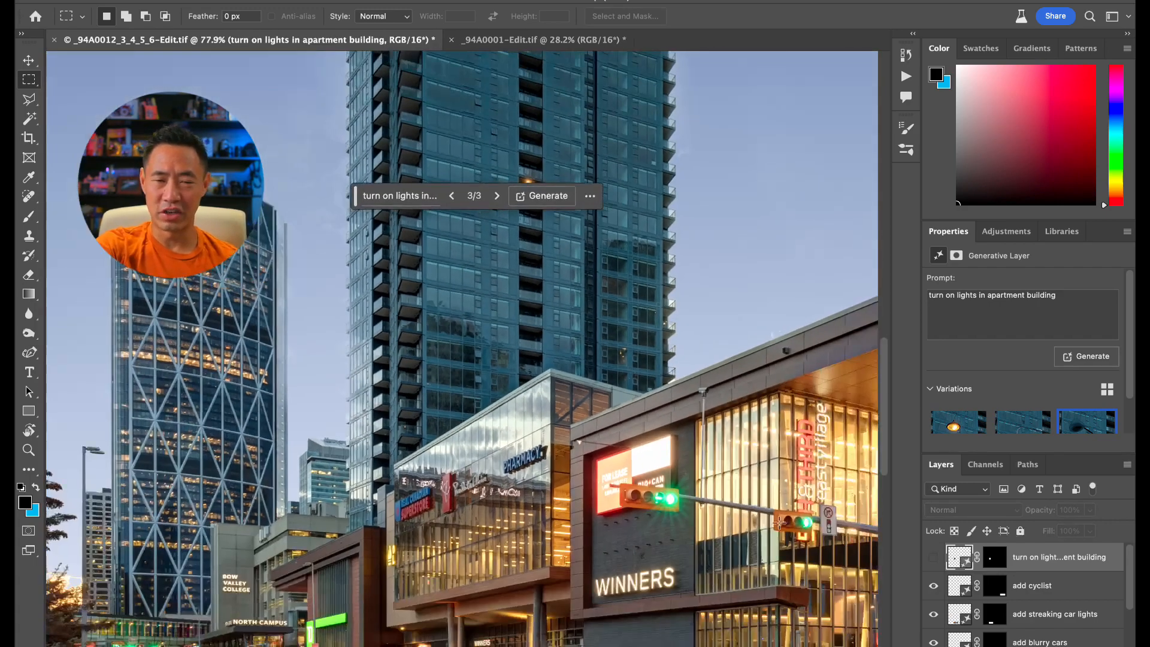
{"action": "scroll", "coordinate": [780, 523], "scroll_direction": "down", "scroll_amount": 5}
{"action": "scroll", "coordinate": [737, 575], "scroll_direction": "right", "scroll_amount": 8}
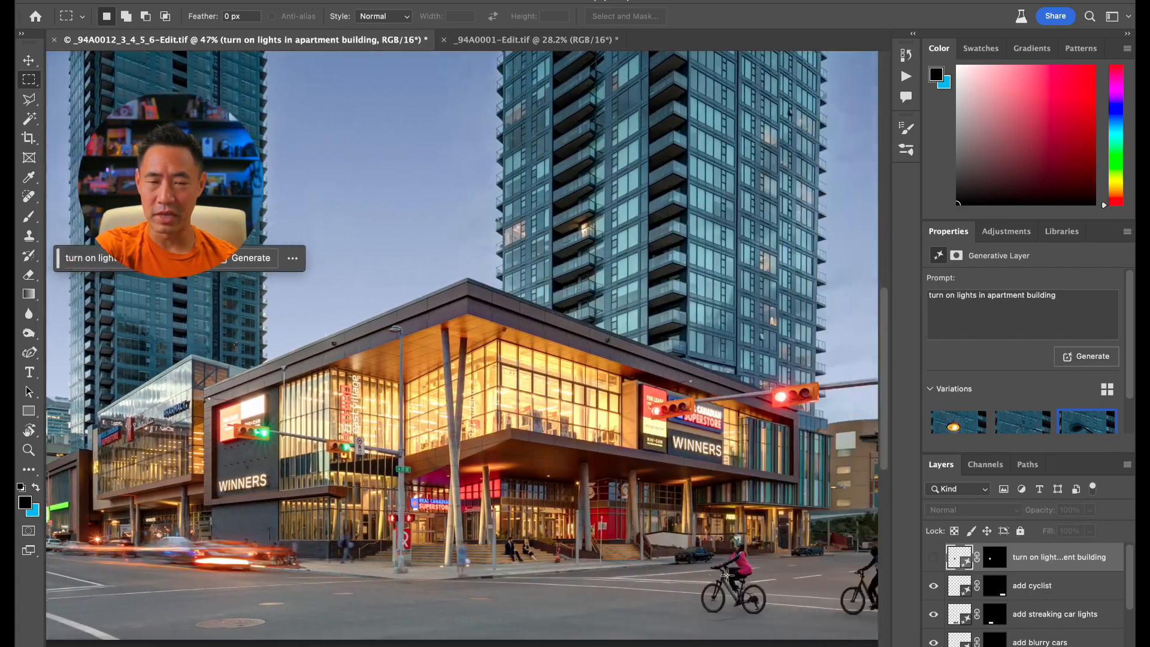
{"action": "scroll", "coordinate": [727, 575], "scroll_direction": "right", "scroll_amount": 4}
{"action": "scroll", "coordinate": [728, 575], "scroll_direction": "left", "scroll_amount": 4}
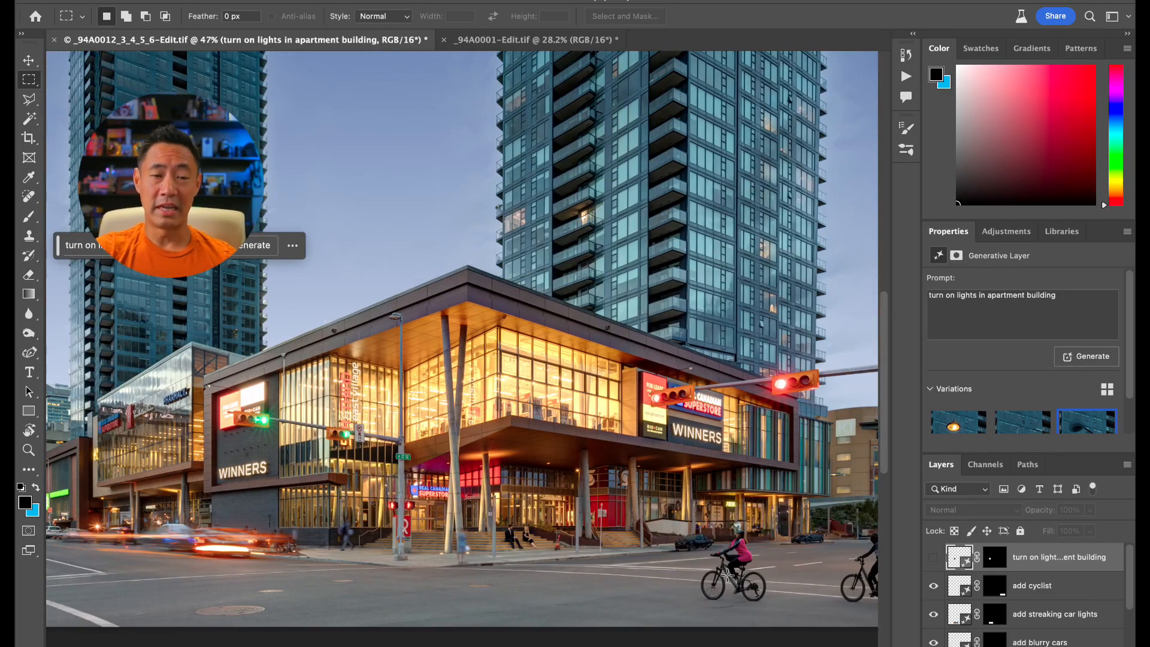
{"action": "scroll", "coordinate": [727, 575], "scroll_direction": "left", "scroll_amount": 2}
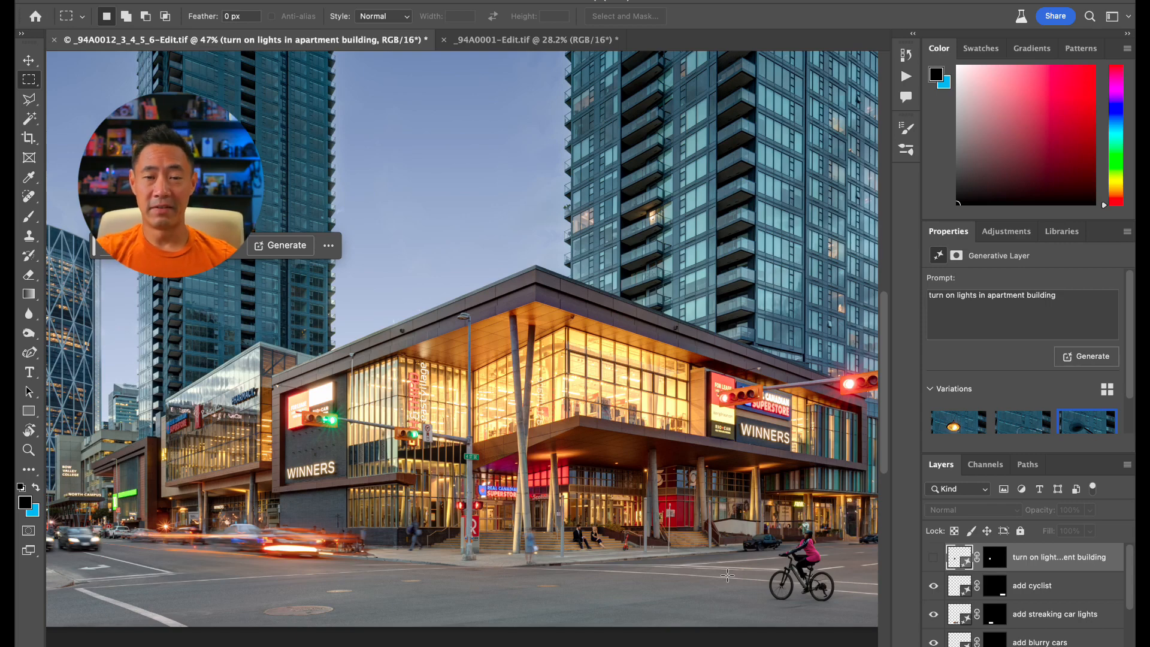
Step: Inspect the two generated cyclists up close, checking the riders, the bicycle wheels and the road around them
{"action": "scroll", "coordinate": [772, 569], "scroll_direction": "up", "scroll_amount": 3}
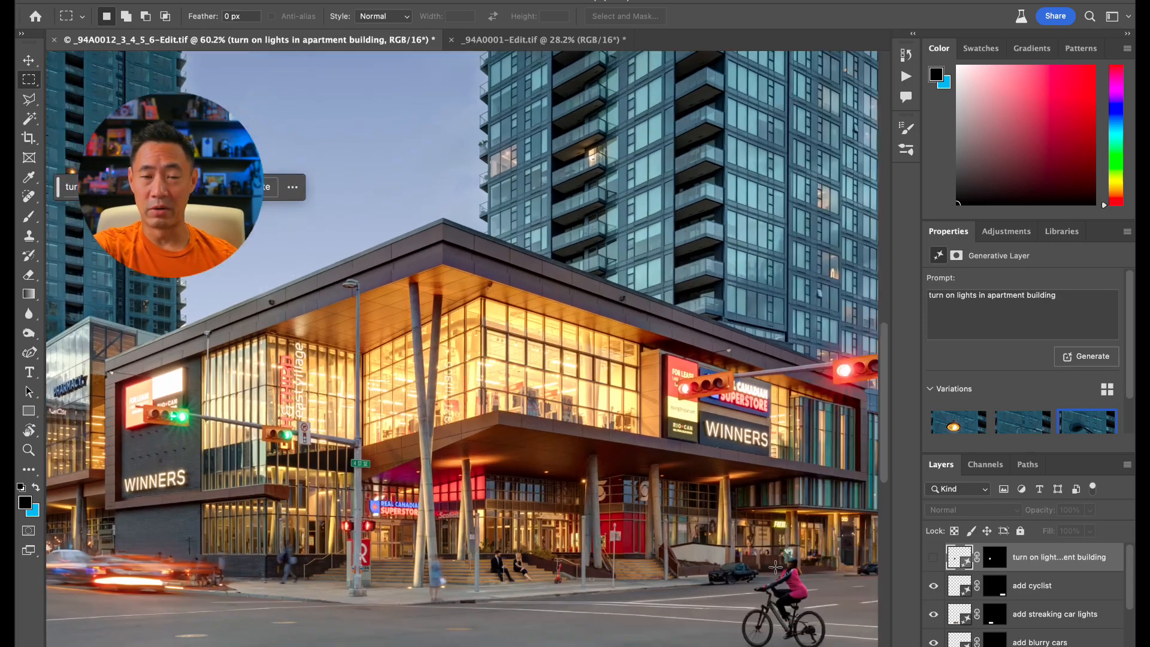
{"action": "scroll", "coordinate": [775, 567], "scroll_direction": "up", "scroll_amount": 5}
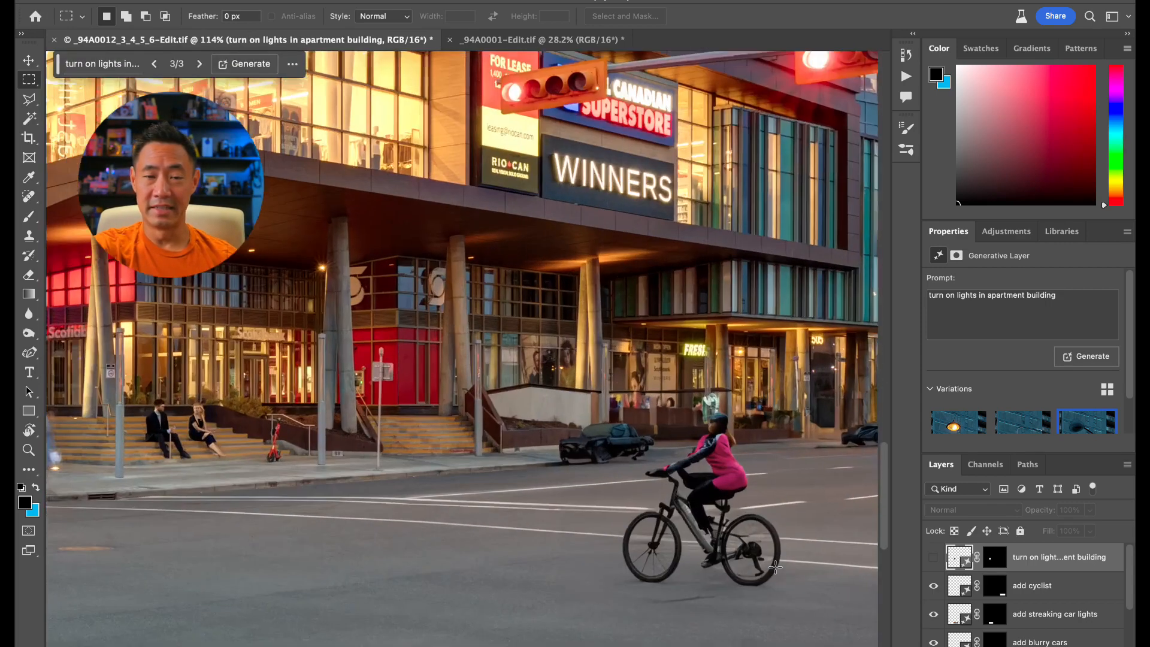
{"action": "scroll", "coordinate": [775, 566], "scroll_direction": "up", "scroll_amount": 6}
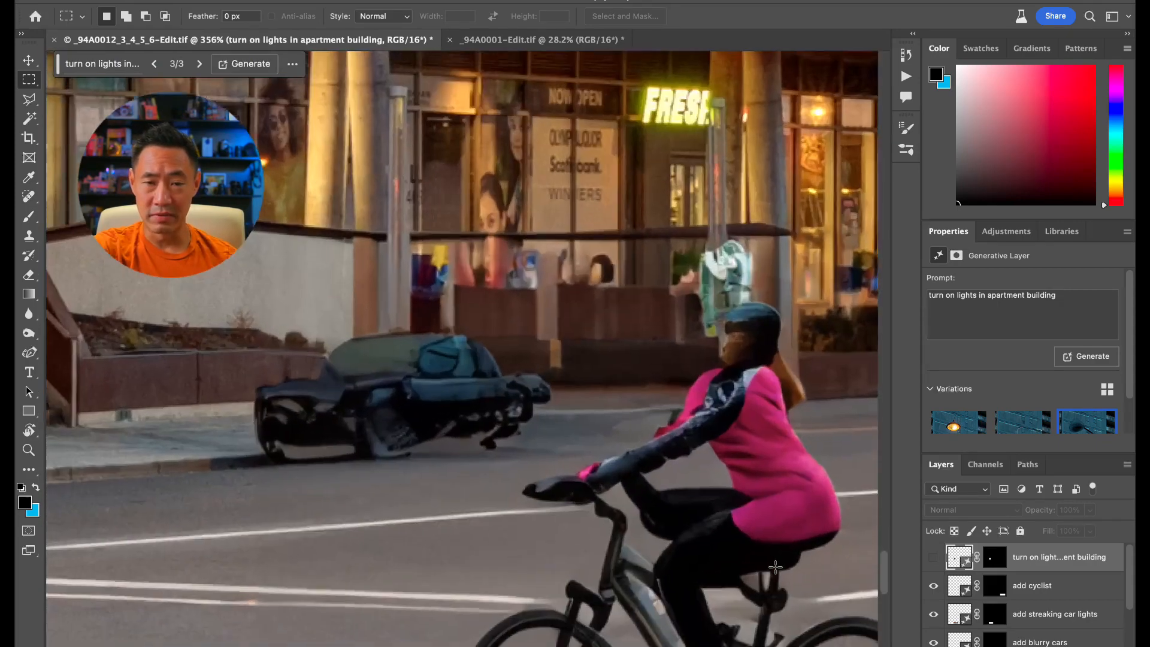
{"action": "scroll", "coordinate": [775, 567], "scroll_direction": "down", "scroll_amount": 3}
{"action": "scroll", "coordinate": [775, 566], "scroll_direction": "right", "scroll_amount": 2}
{"action": "scroll", "coordinate": [775, 567], "scroll_direction": "right", "scroll_amount": 5}
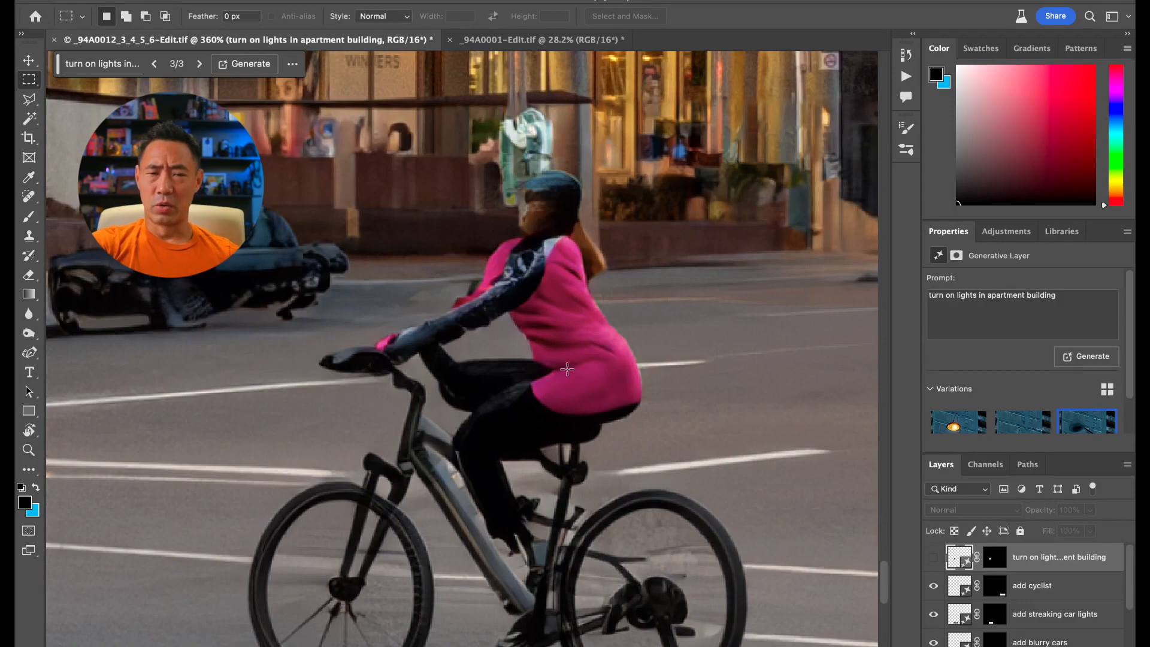
{"action": "scroll", "coordinate": [566, 369], "scroll_direction": "right", "scroll_amount": 15}
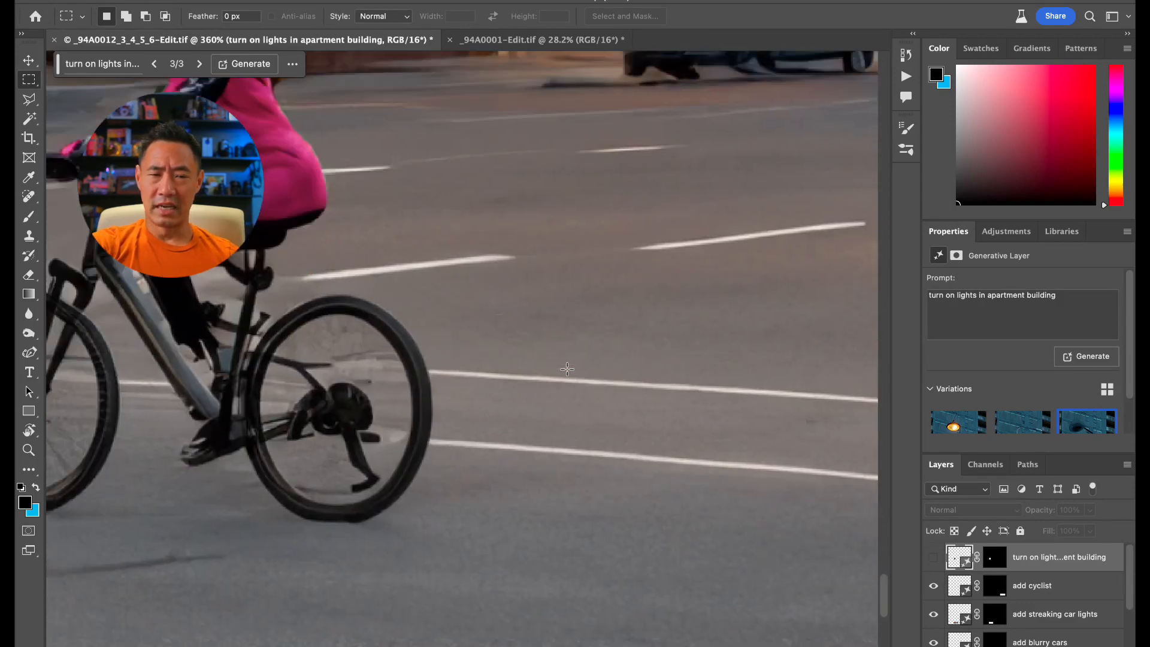
{"action": "scroll", "coordinate": [566, 369], "scroll_direction": "up", "scroll_amount": 5}
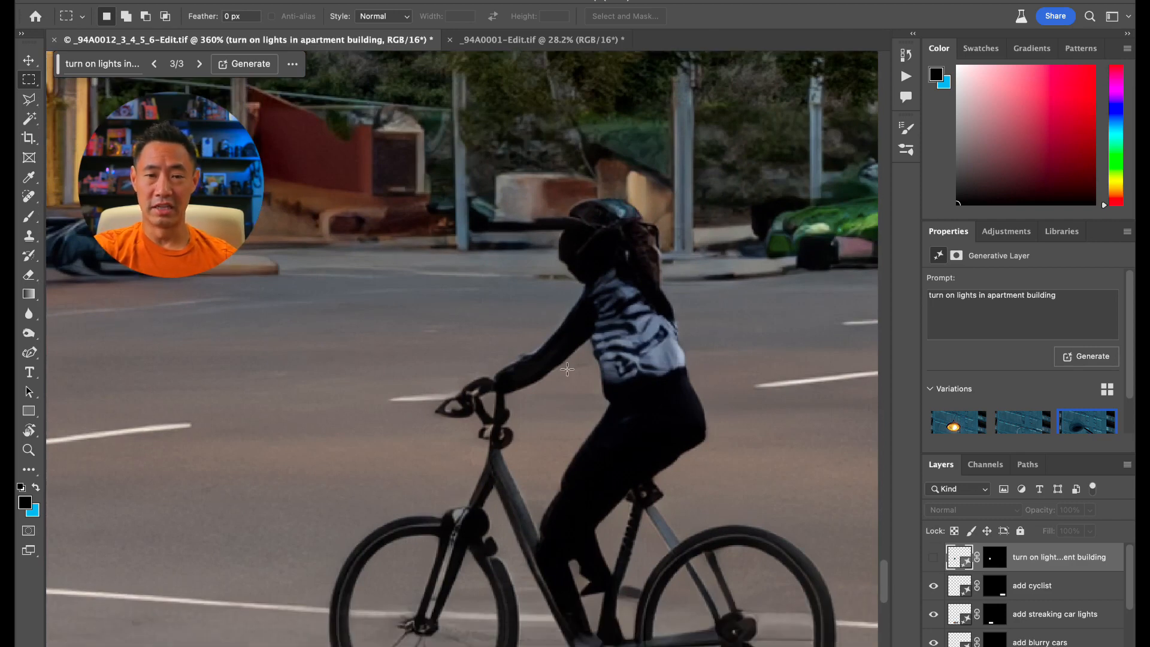
{"action": "scroll", "coordinate": [279, 413], "scroll_direction": "down", "scroll_amount": 10}
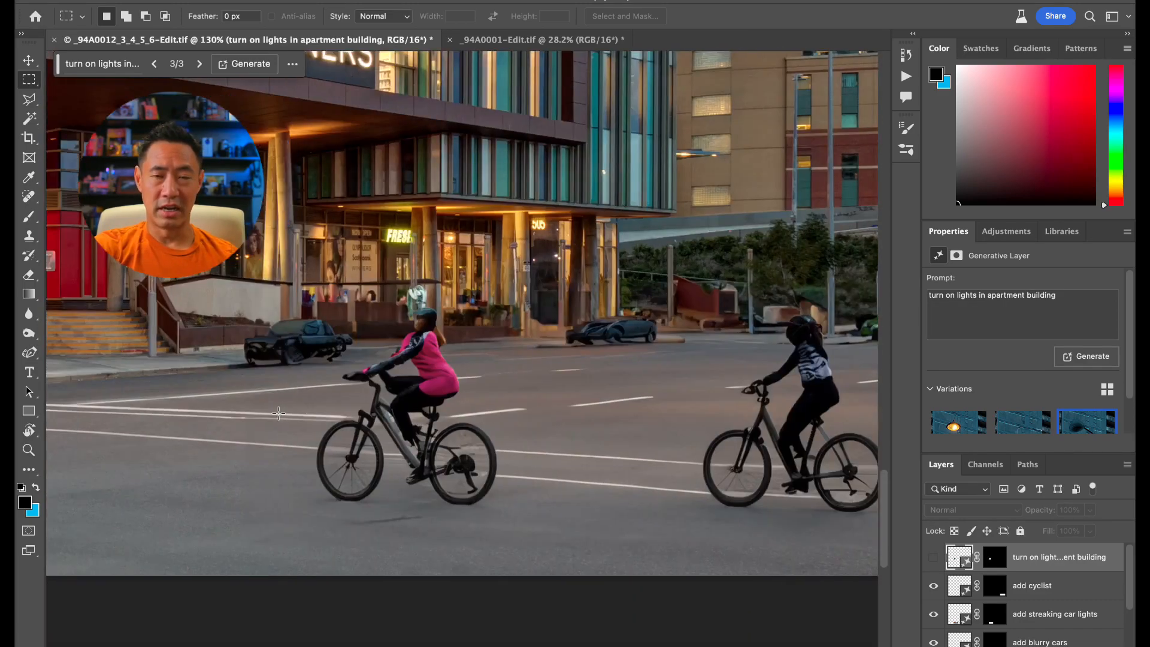
Step: Examine the blurred pedestrian by the Winners wall, the streaking car lights and the blurry oncoming cars near North Campus
{"action": "scroll", "coordinate": [278, 413], "scroll_direction": "down", "scroll_amount": 6}
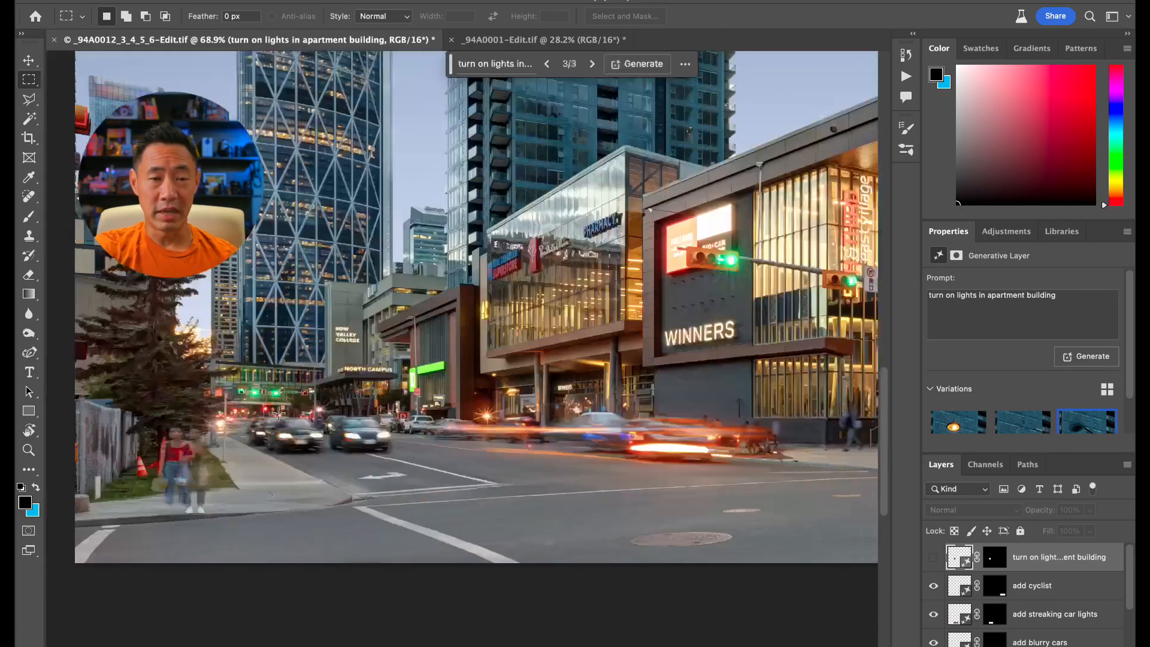
{"action": "scroll", "coordinate": [278, 413], "scroll_direction": "up", "scroll_amount": 10}
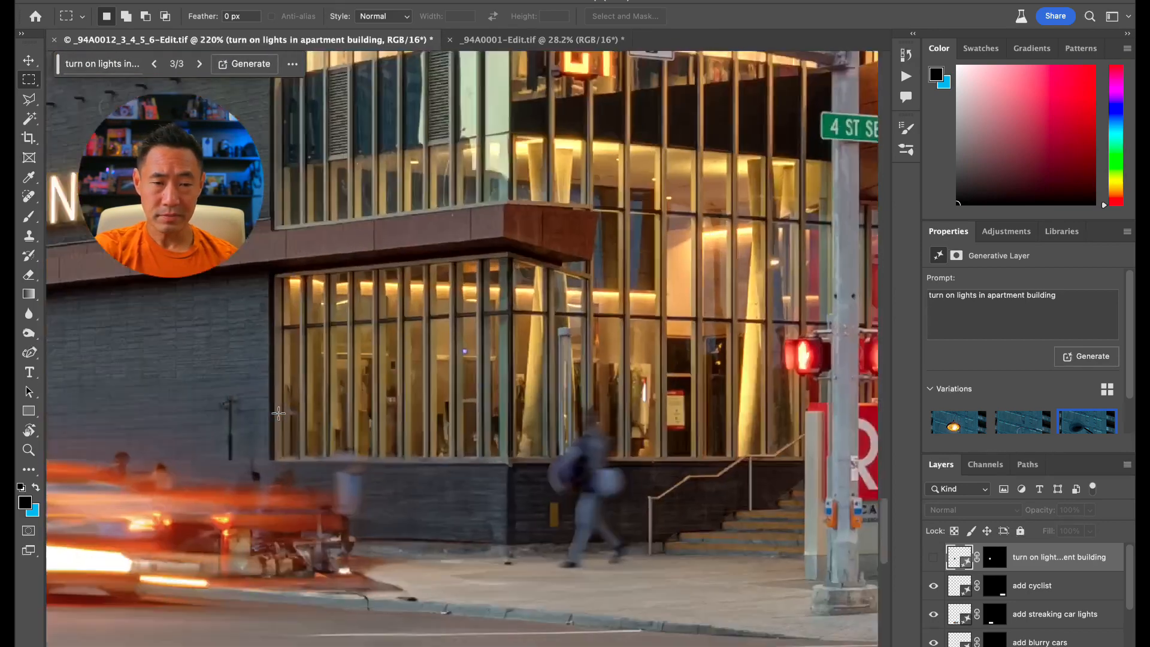
{"action": "scroll", "coordinate": [279, 413], "scroll_direction": "up", "scroll_amount": 2}
{"action": "scroll", "coordinate": [279, 413], "scroll_direction": "right", "scroll_amount": 5}
{"action": "scroll", "coordinate": [364, 518], "scroll_direction": "left", "scroll_amount": 3}
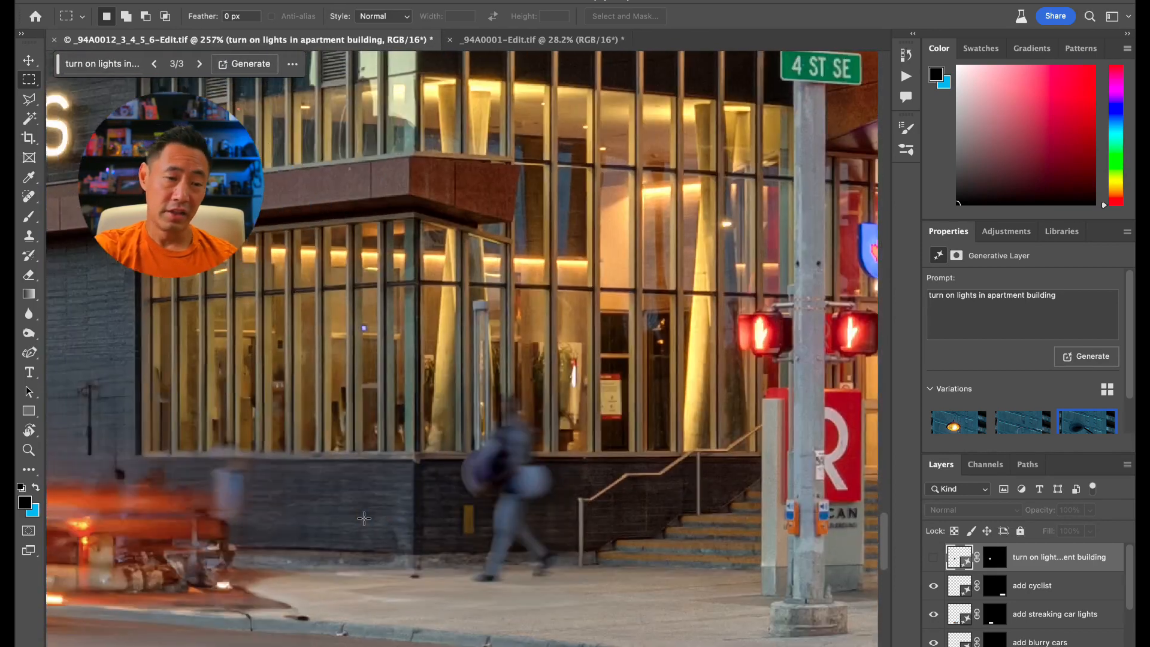
{"action": "scroll", "coordinate": [364, 518], "scroll_direction": "left", "scroll_amount": 5}
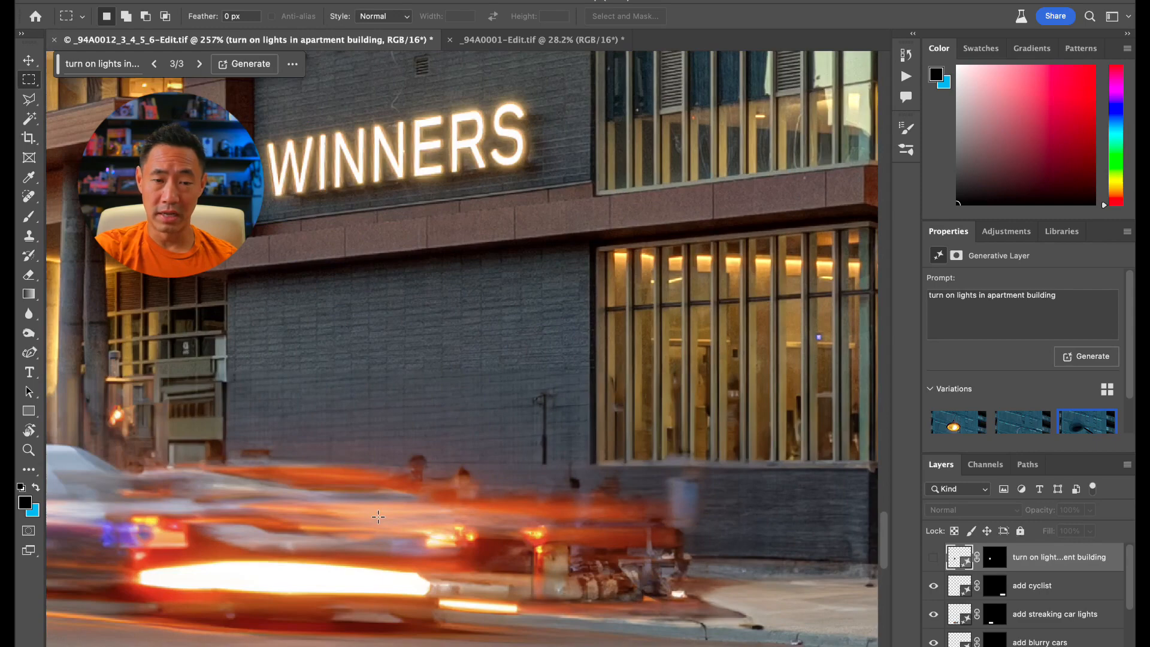
{"action": "scroll", "coordinate": [378, 517], "scroll_direction": "left", "scroll_amount": 15}
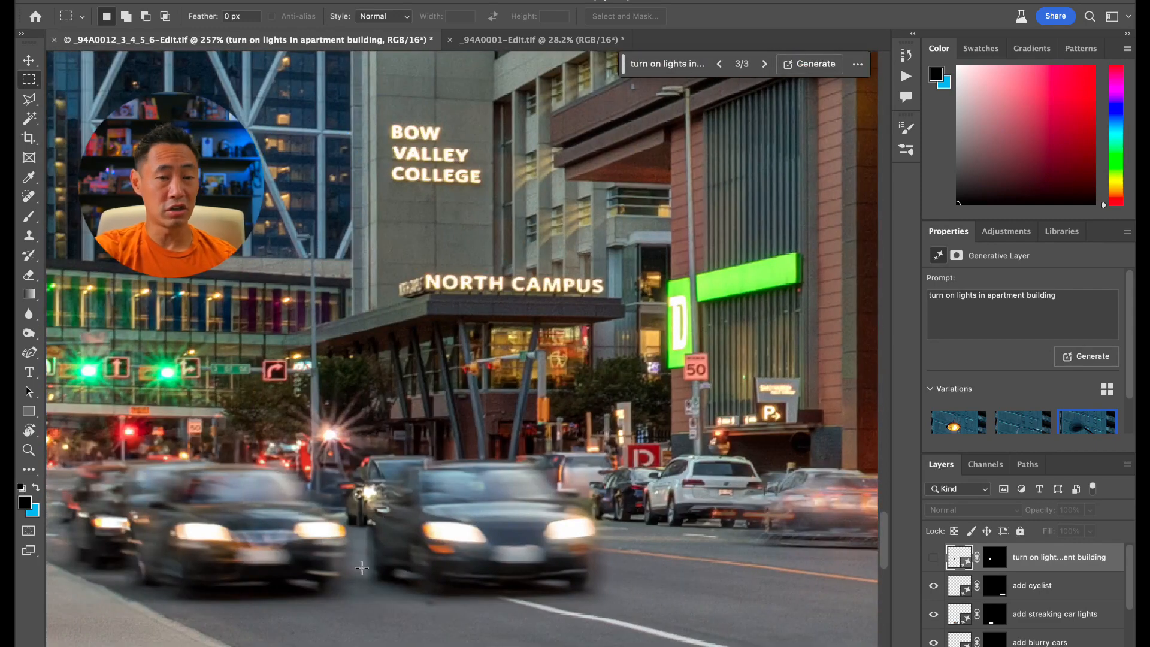
{"action": "scroll", "coordinate": [362, 568], "scroll_direction": "left", "scroll_amount": 10}
{"action": "scroll", "coordinate": [269, 566], "scroll_direction": "right", "scroll_amount": 12}
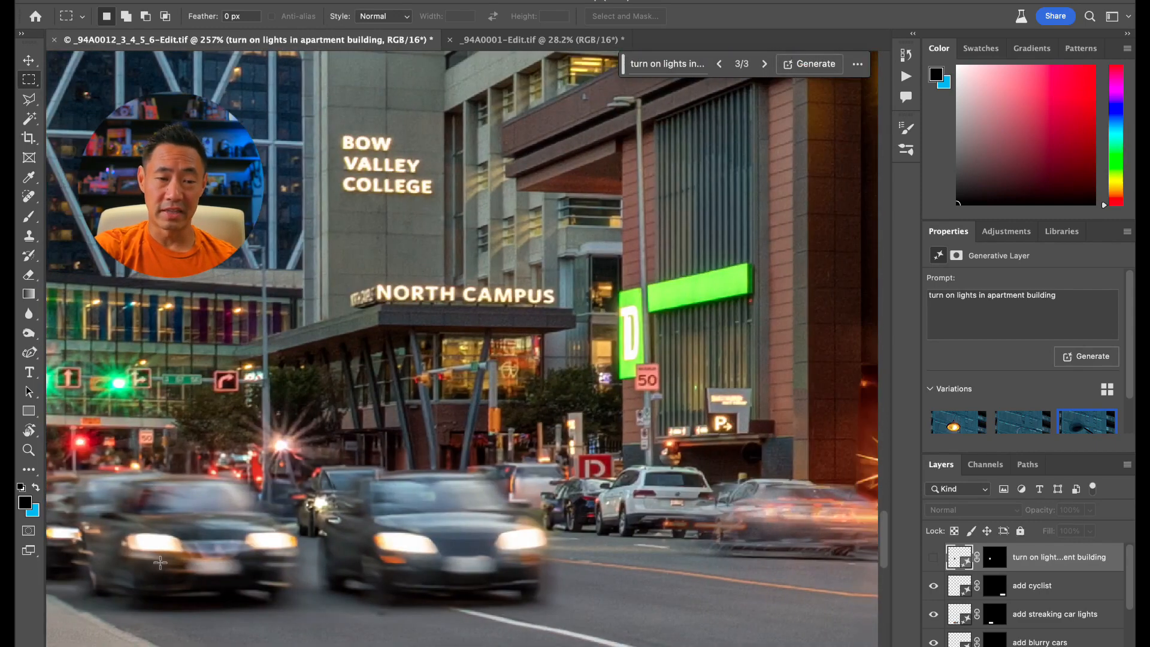
{"action": "scroll", "coordinate": [160, 562], "scroll_direction": "left", "scroll_amount": 8}
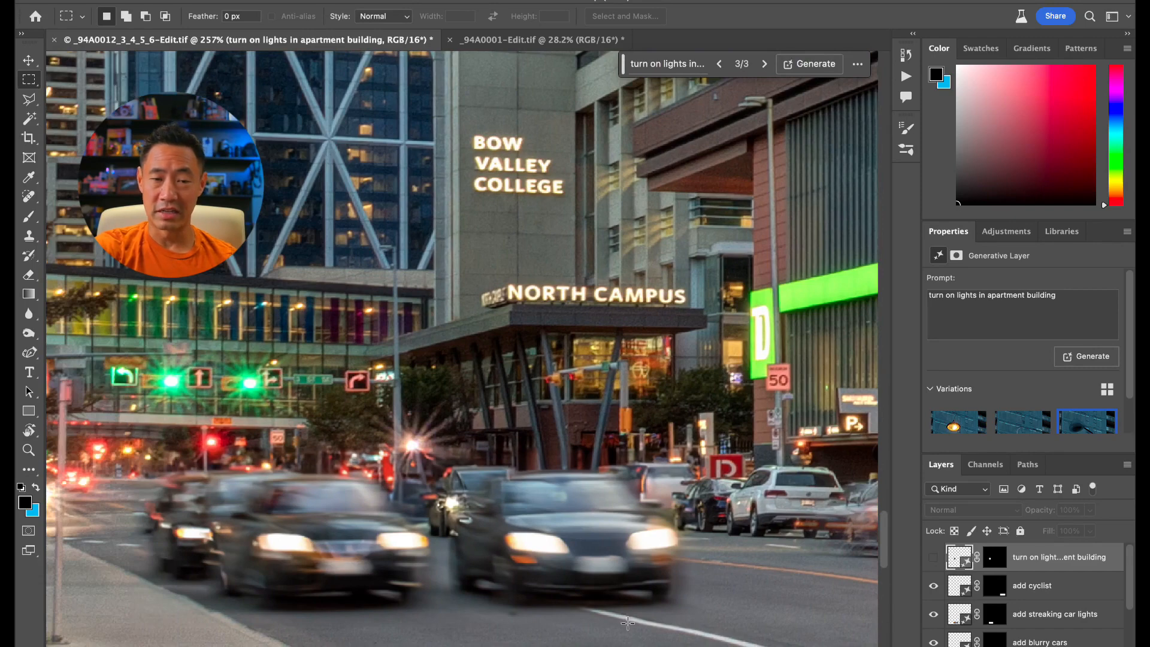
{"action": "scroll", "coordinate": [627, 623], "scroll_direction": "right", "scroll_amount": 5}
Step: Review the wider street scene from the sidewalk pedestrians and blurry cars across to the people seated on the steps
{"action": "scroll", "coordinate": [628, 623], "scroll_direction": "down", "scroll_amount": 4}
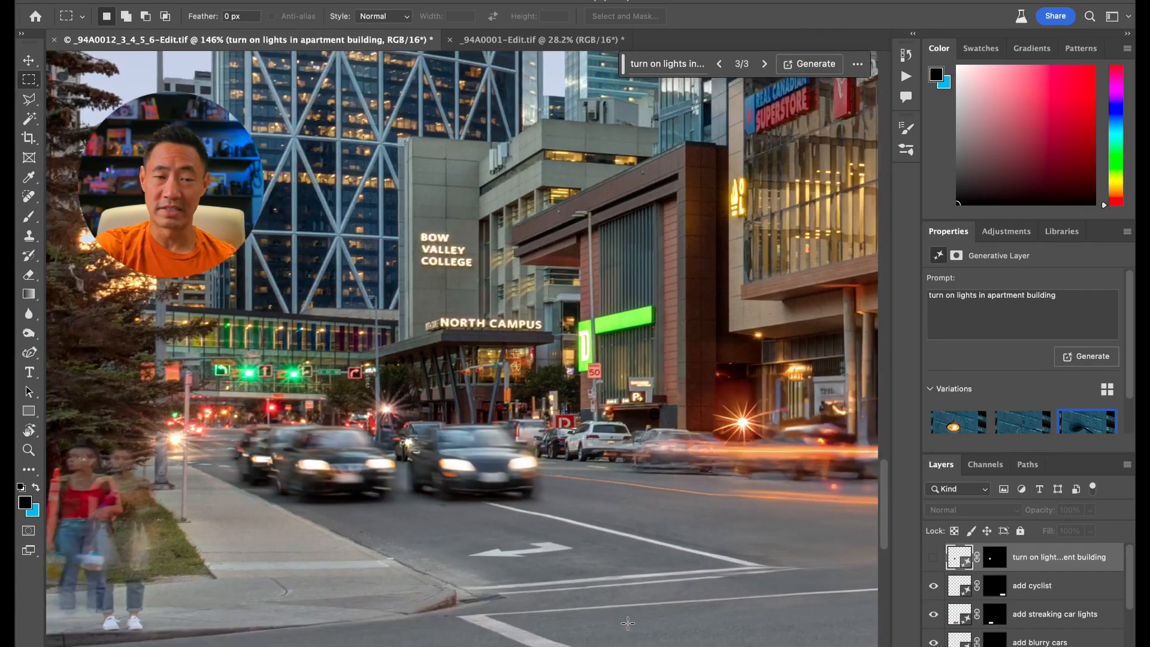
{"action": "scroll", "coordinate": [627, 623], "scroll_direction": "down", "scroll_amount": 4}
{"action": "scroll", "coordinate": [627, 623], "scroll_direction": "right", "scroll_amount": 15}
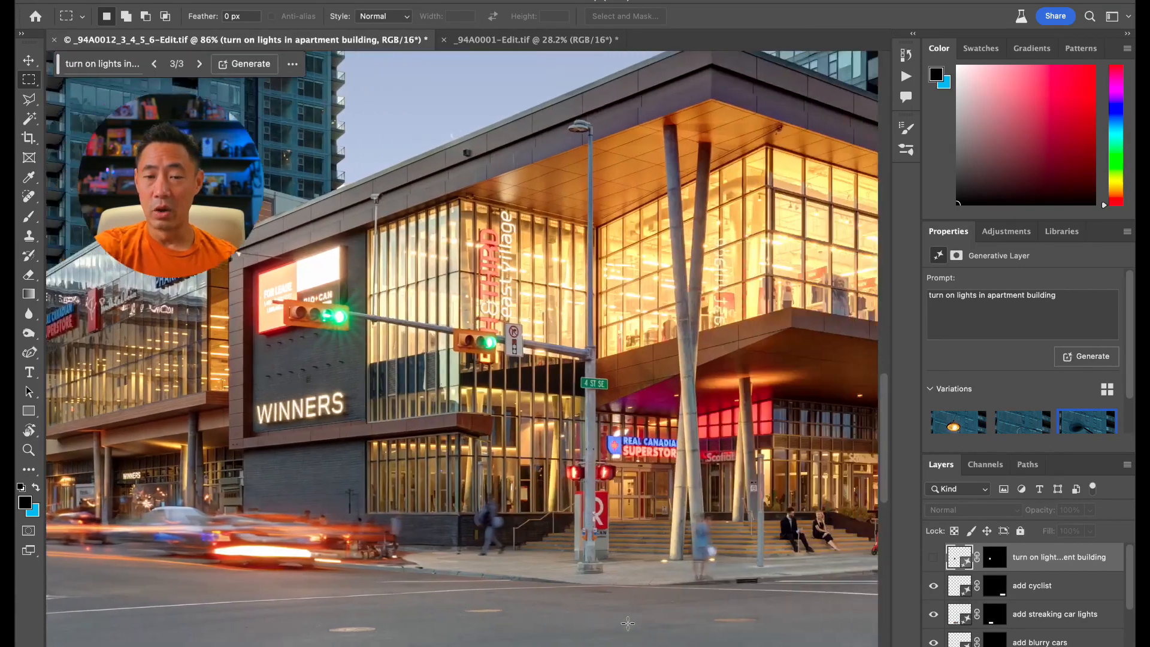
{"action": "scroll", "coordinate": [627, 622], "scroll_direction": "right", "scroll_amount": 10}
{"action": "scroll", "coordinate": [627, 623], "scroll_direction": "left", "scroll_amount": 20}
{"action": "scroll", "coordinate": [627, 623], "scroll_direction": "right", "scroll_amount": 3}
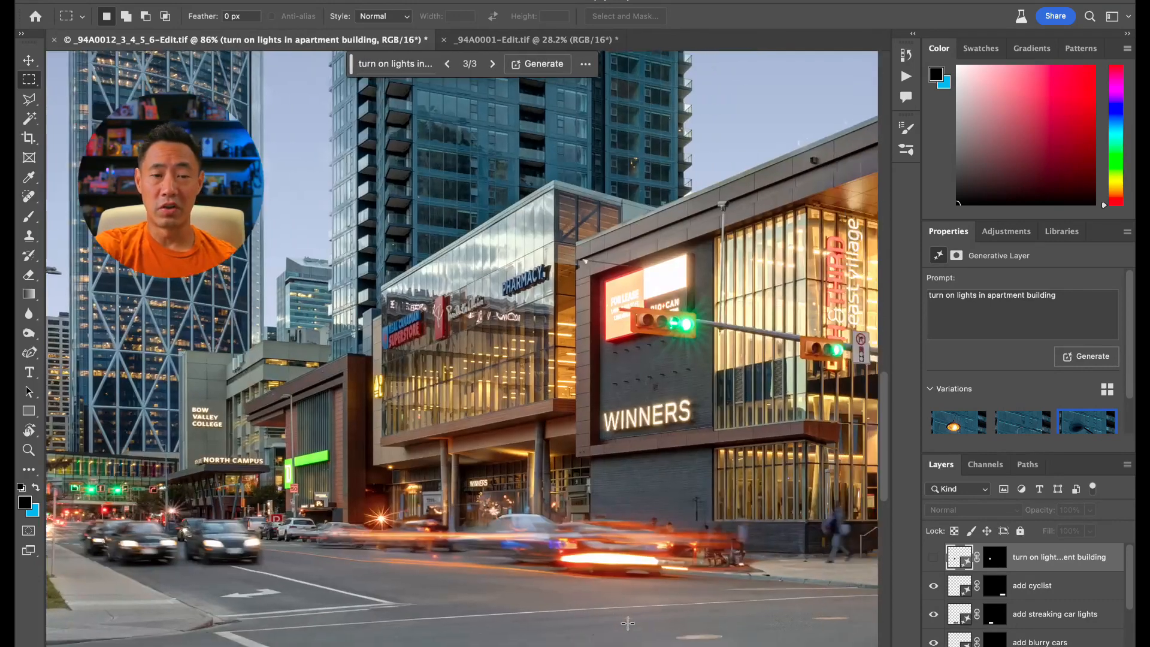